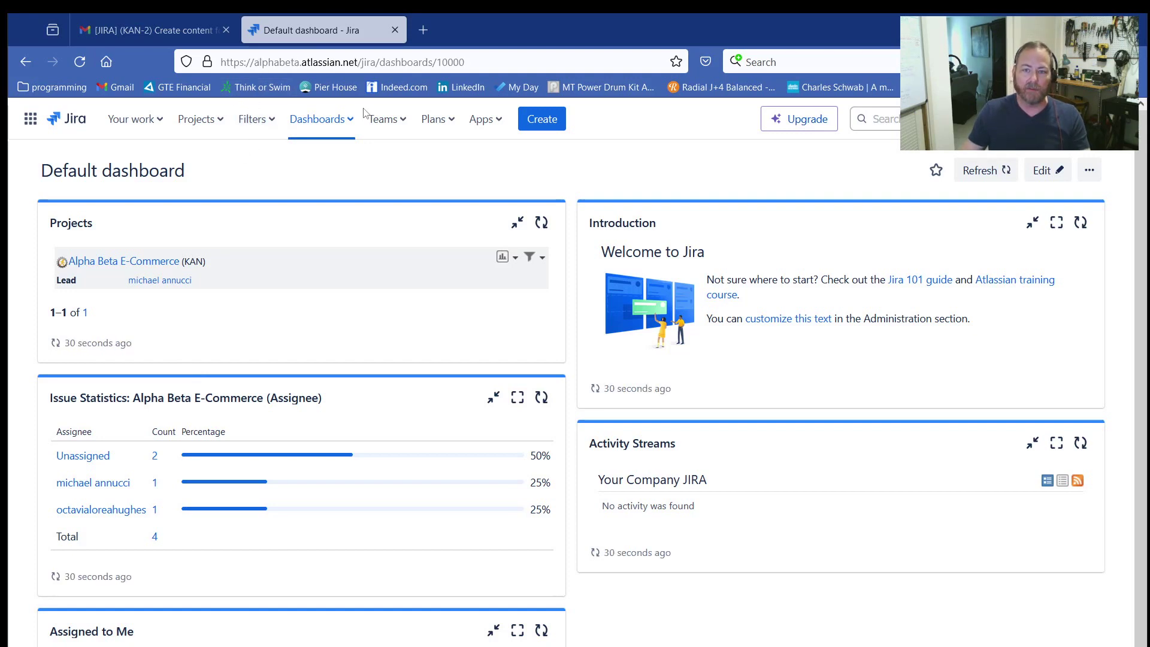
# Step: Open the Alpha Beta E-Commerce project and go to its Timeline view
pyautogui.click(350, 123)
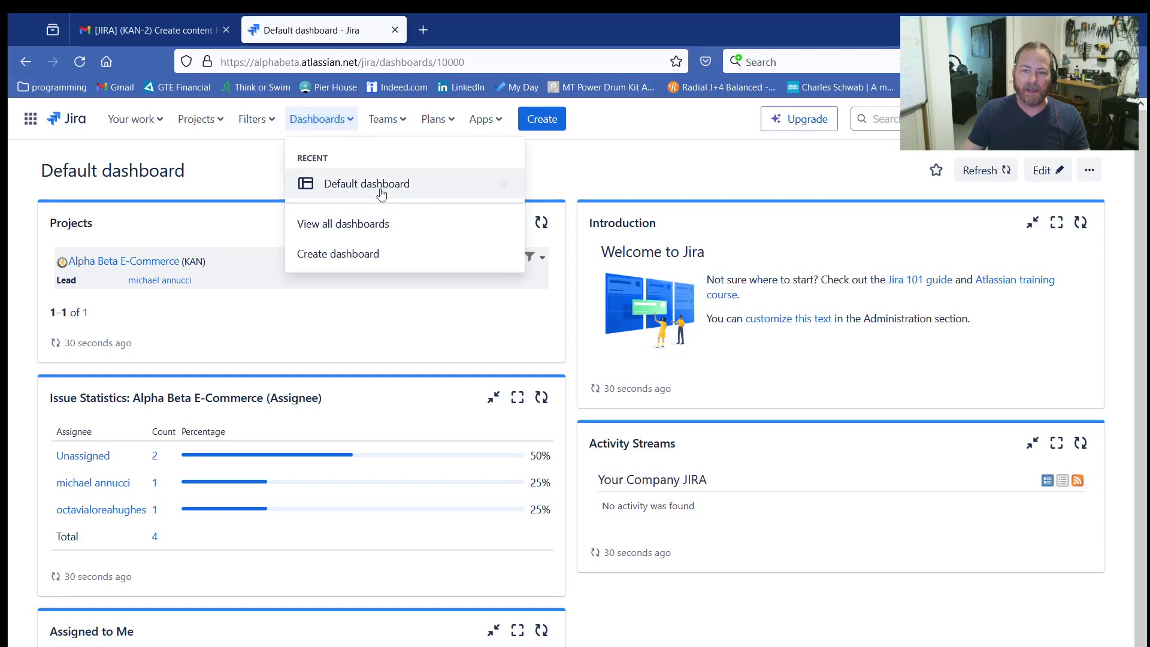
pyautogui.click(380, 187)
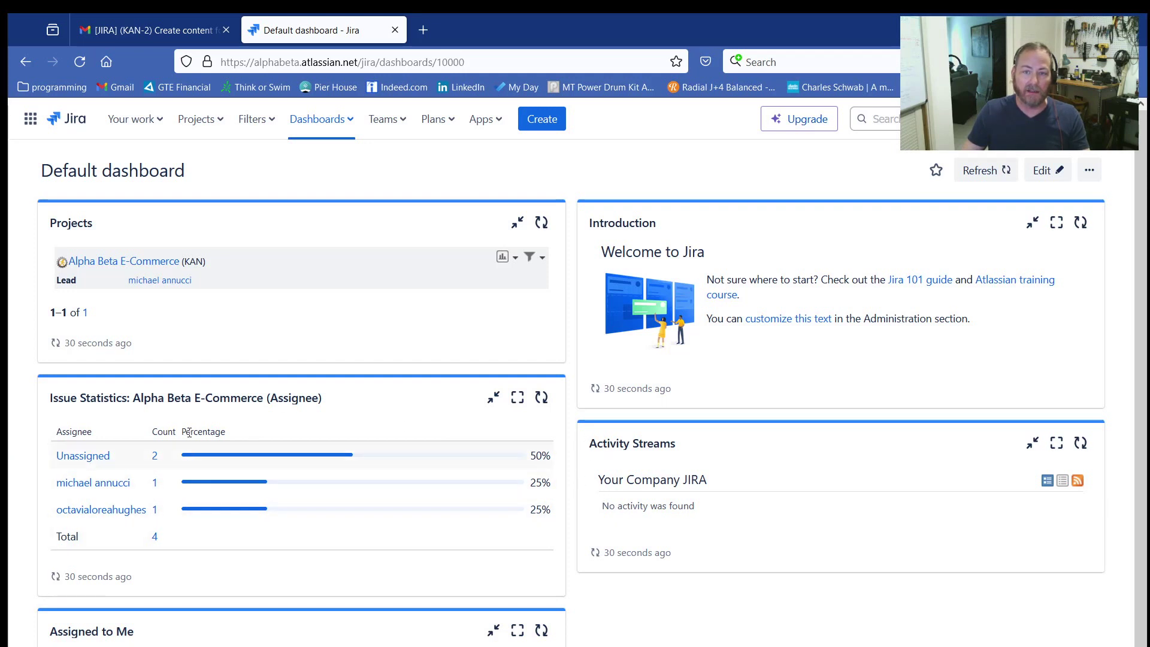
pyautogui.click(216, 126)
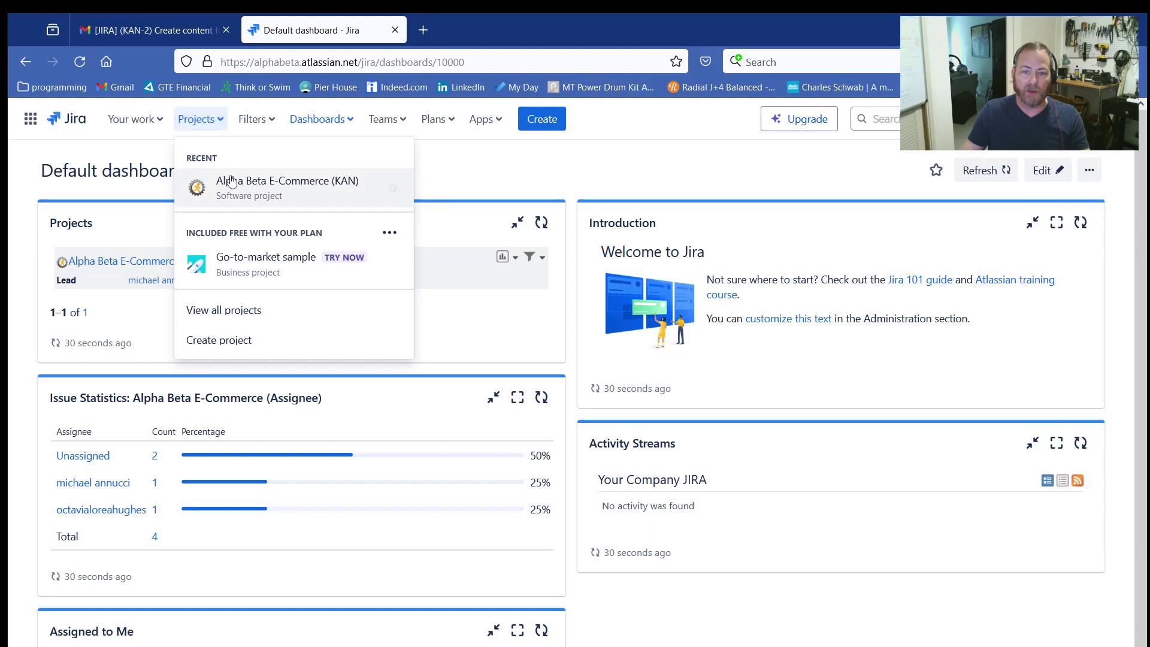
pyautogui.click(231, 182)
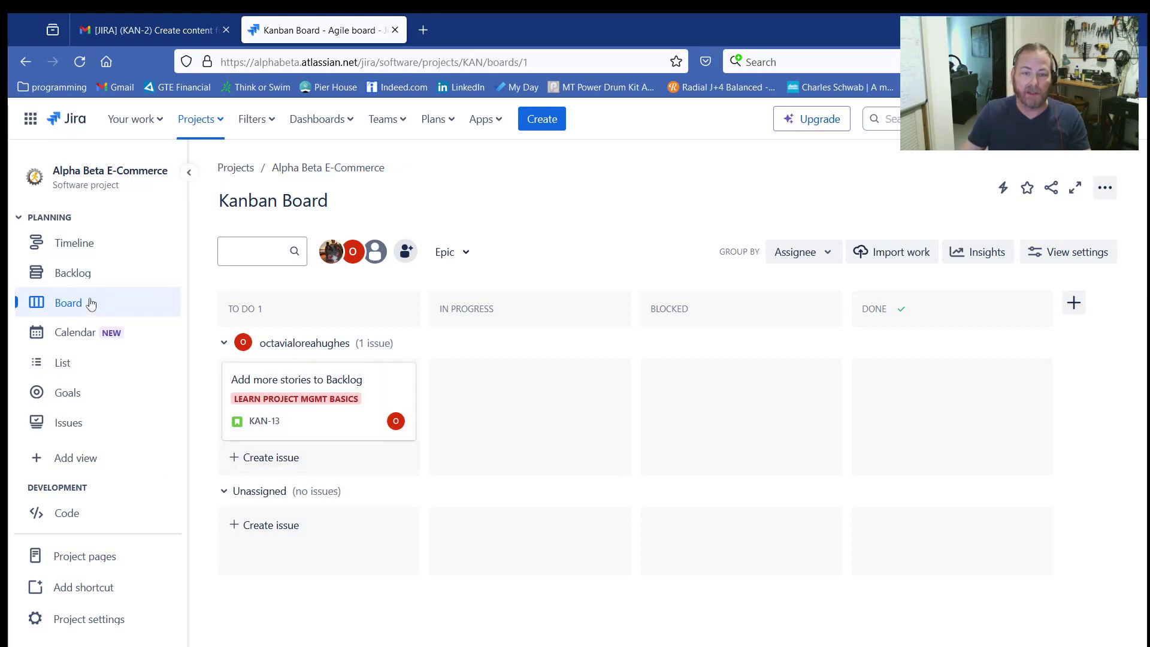
pyautogui.click(60, 246)
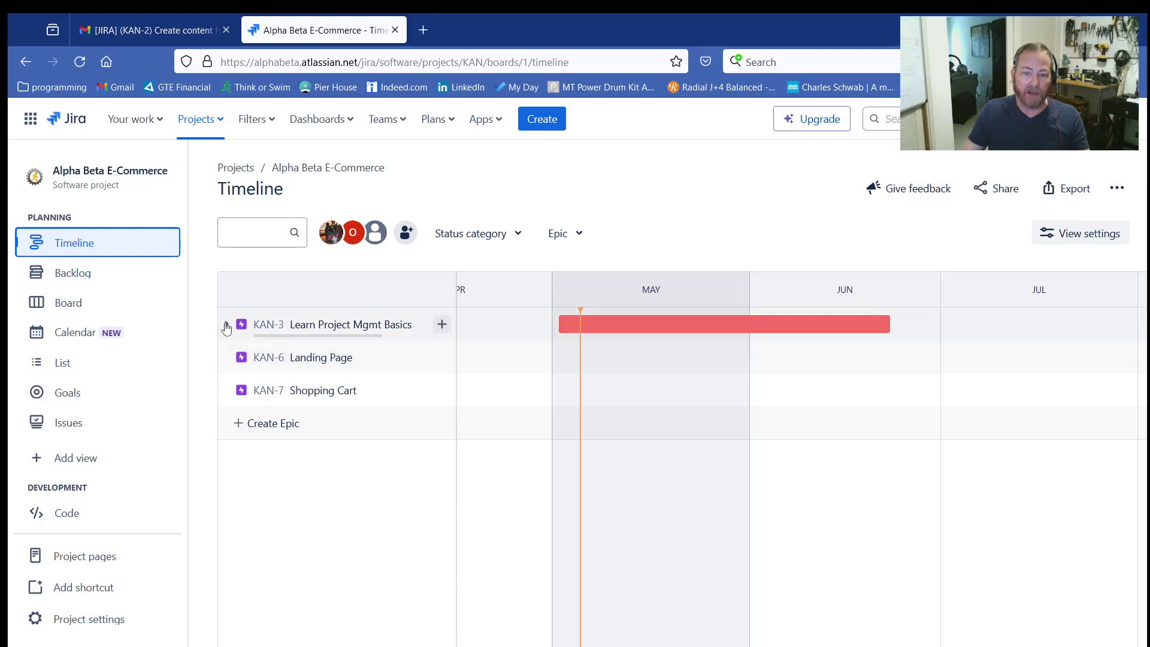
# Step: Expand and collapse the Learn Project Mgmt Basics epic to view its child issue
pyautogui.click(227, 327)
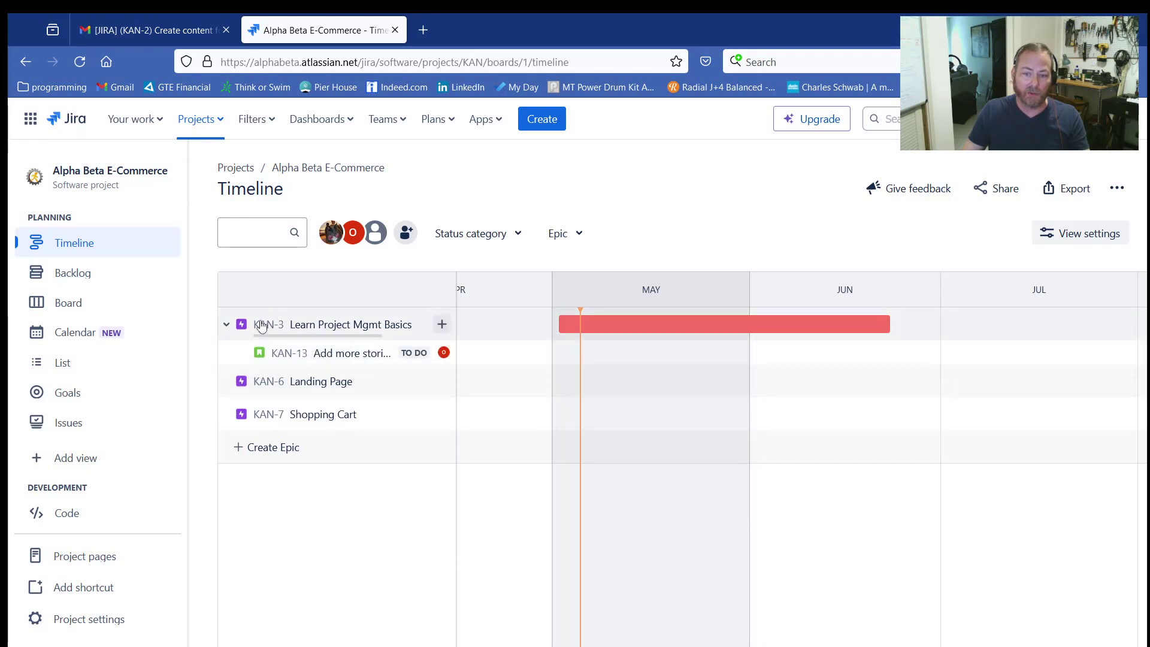
pyautogui.click(223, 326)
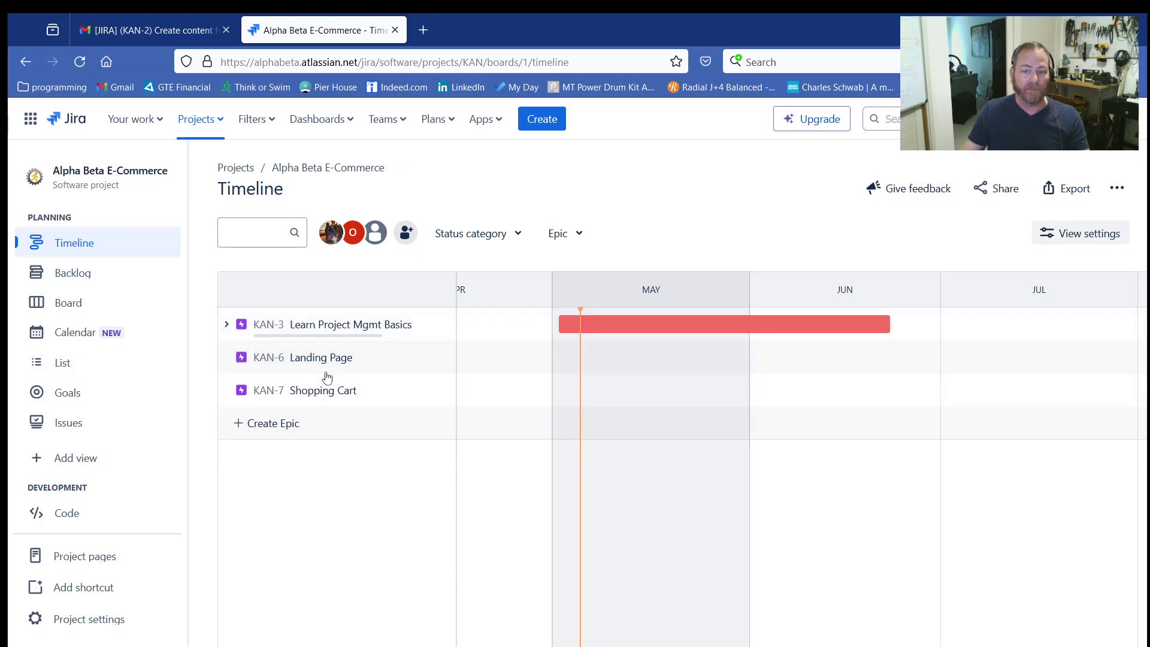
pyautogui.moveTo(306, 377)
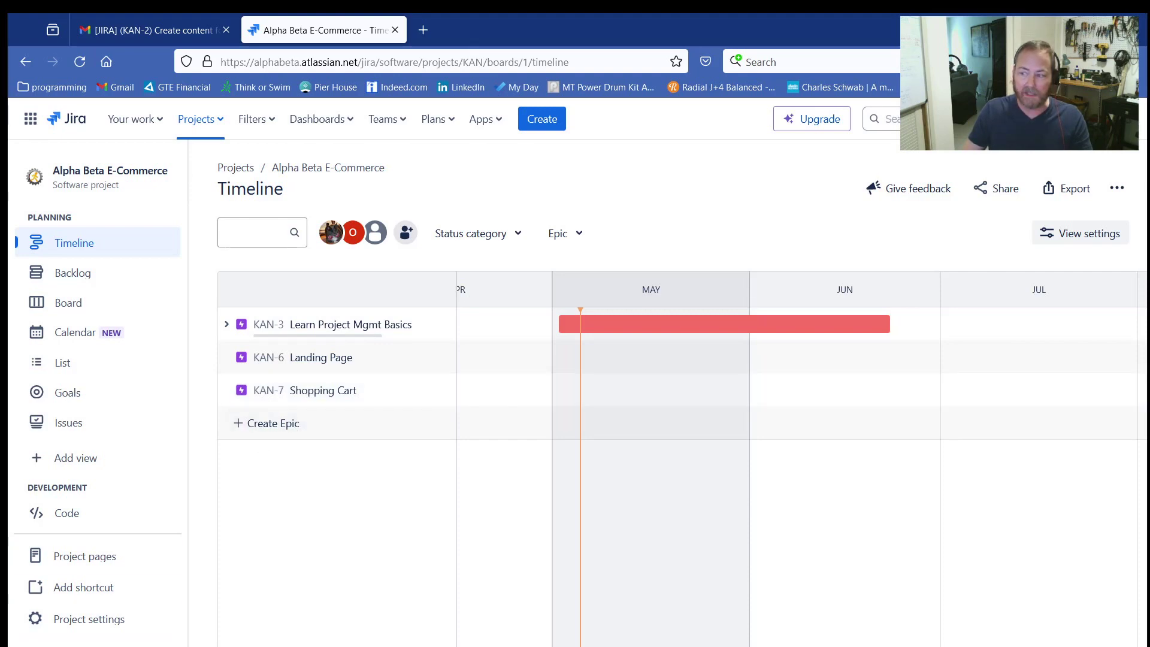
# Step: Review the epic and story outline on the whiteboard in the other window, then return to the timeline
pyautogui.hotkey('alt', 'Tab')
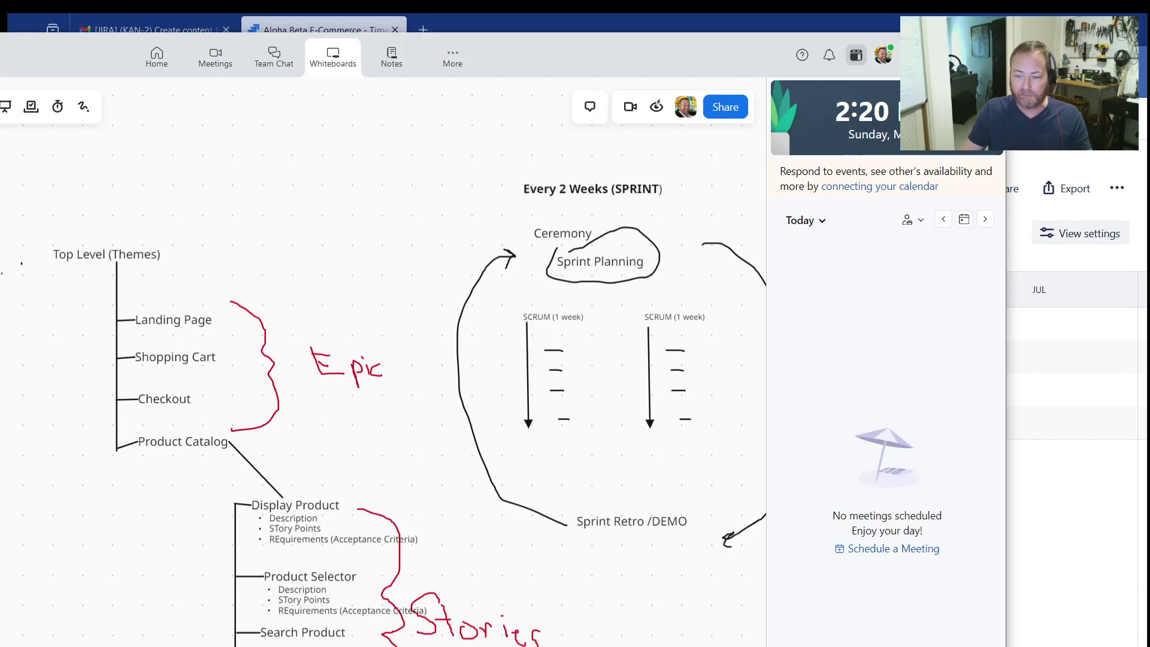
pyautogui.scroll(-3, 183, 429)
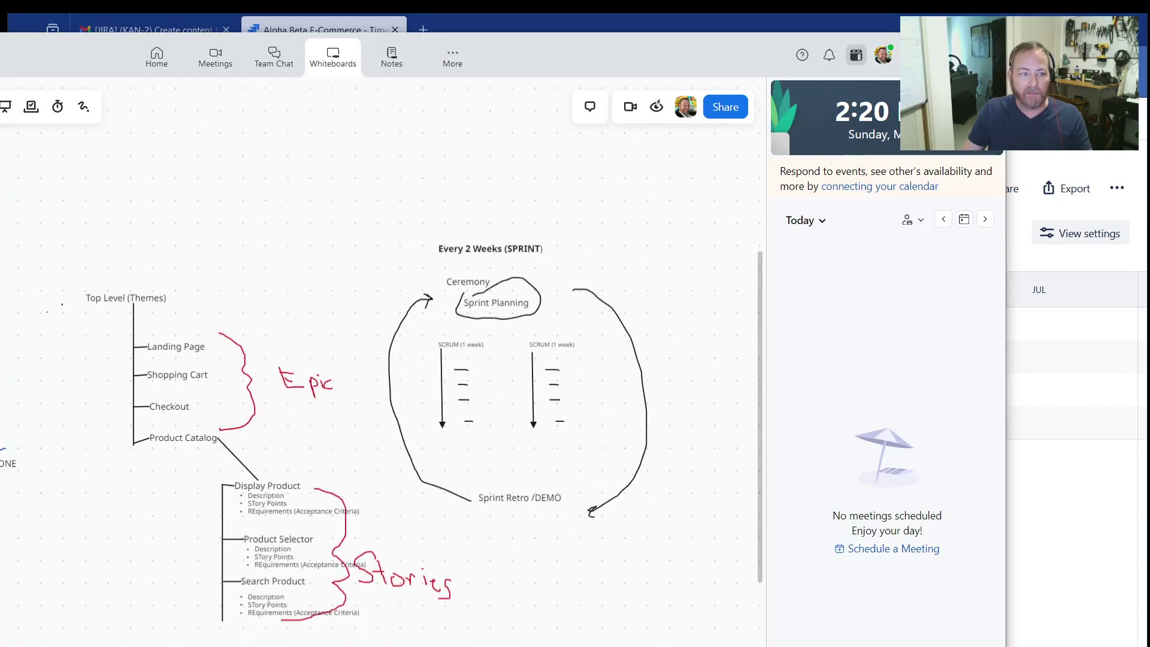
pyautogui.scroll(-2, 184, 428)
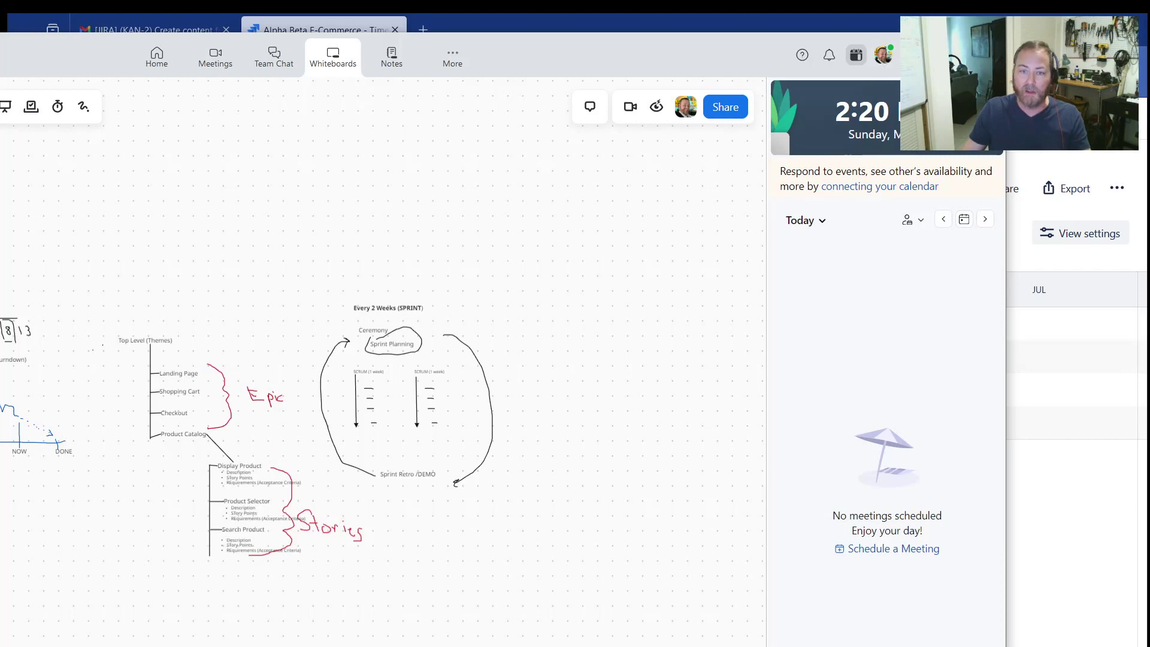
pyautogui.click(929, 55)
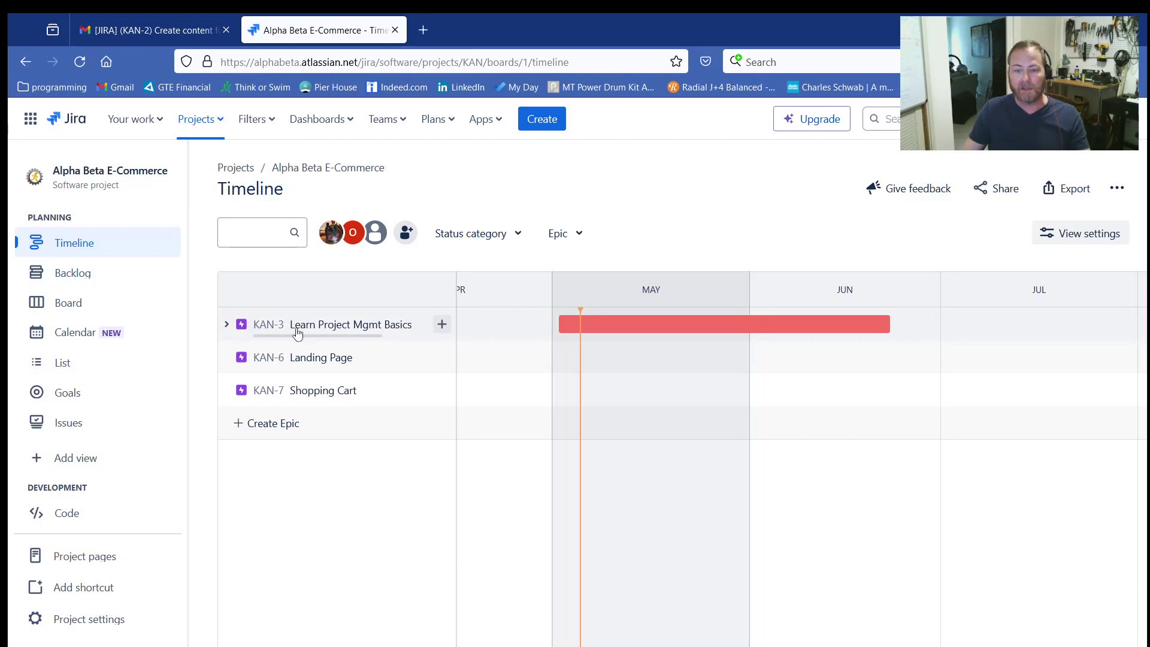
# Step: Create a new epic named Product Catalog on the timeline
pyautogui.click(242, 429)
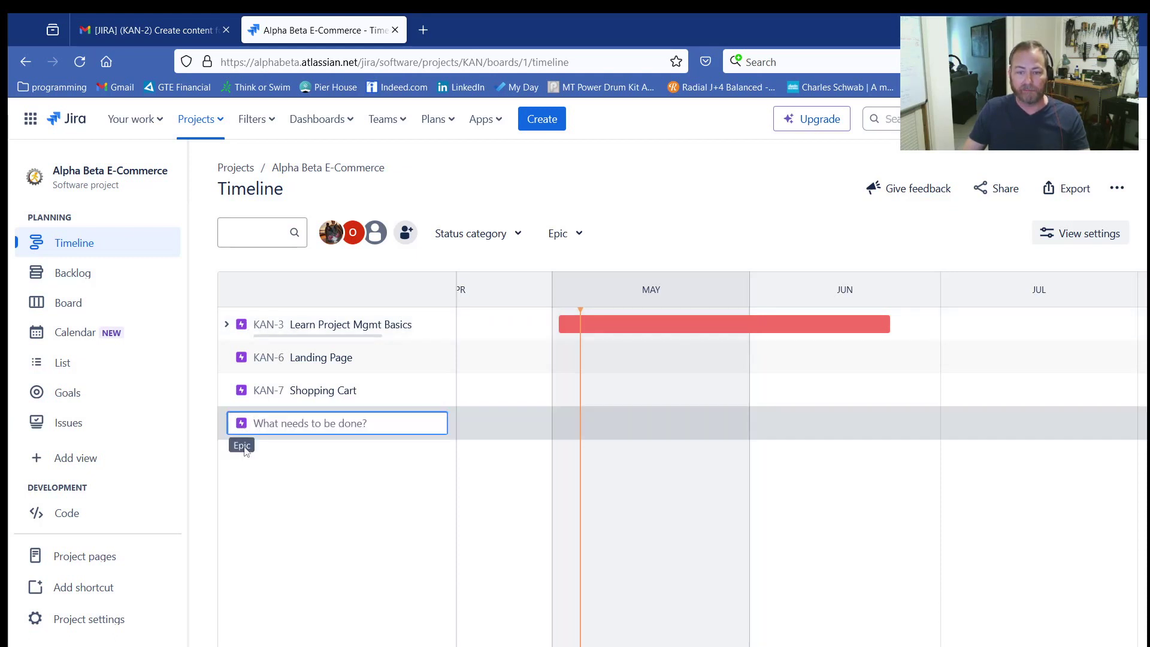
pyautogui.write('Product Cata')
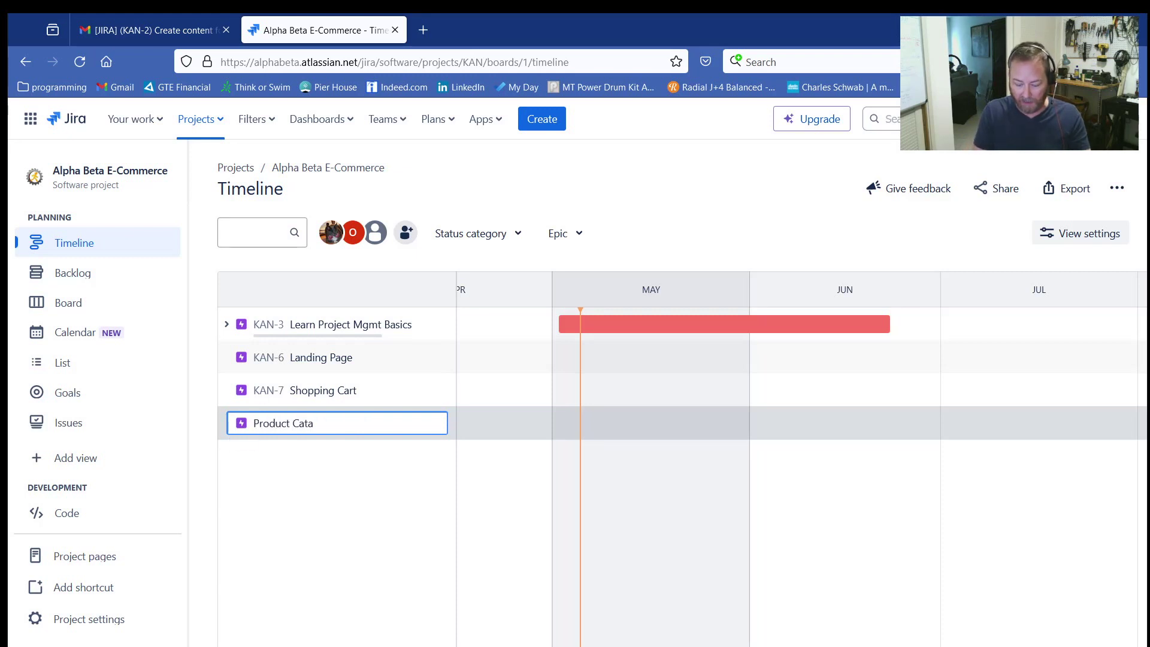
pyautogui.write('log')
pyautogui.press('Return')
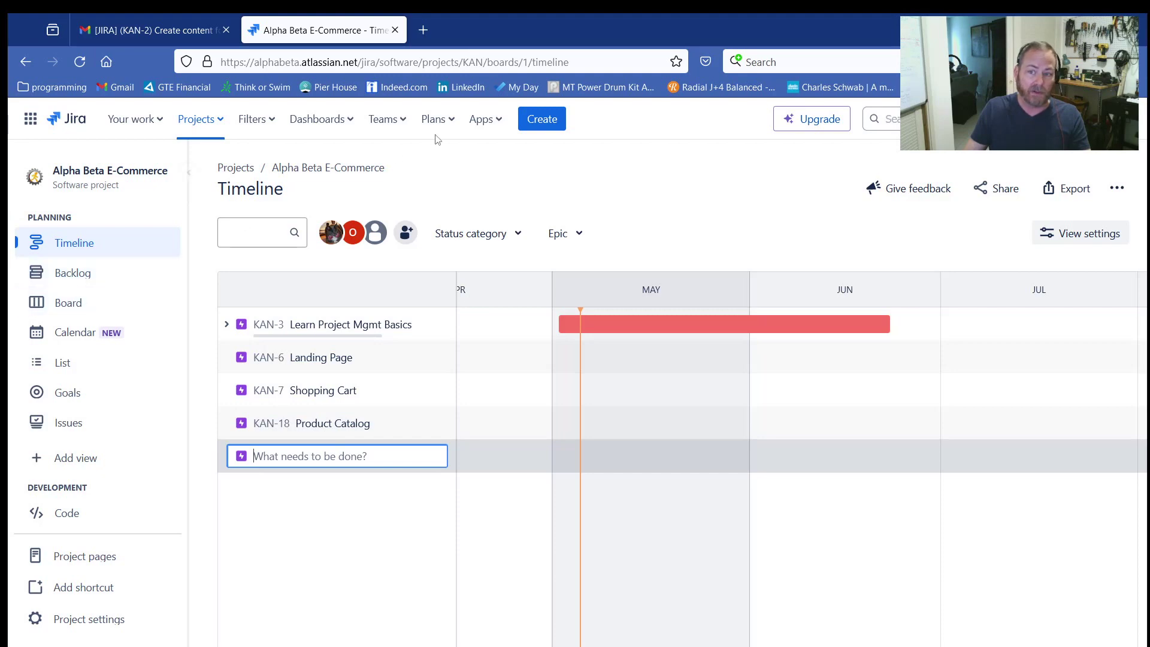
pyautogui.click(550, 120)
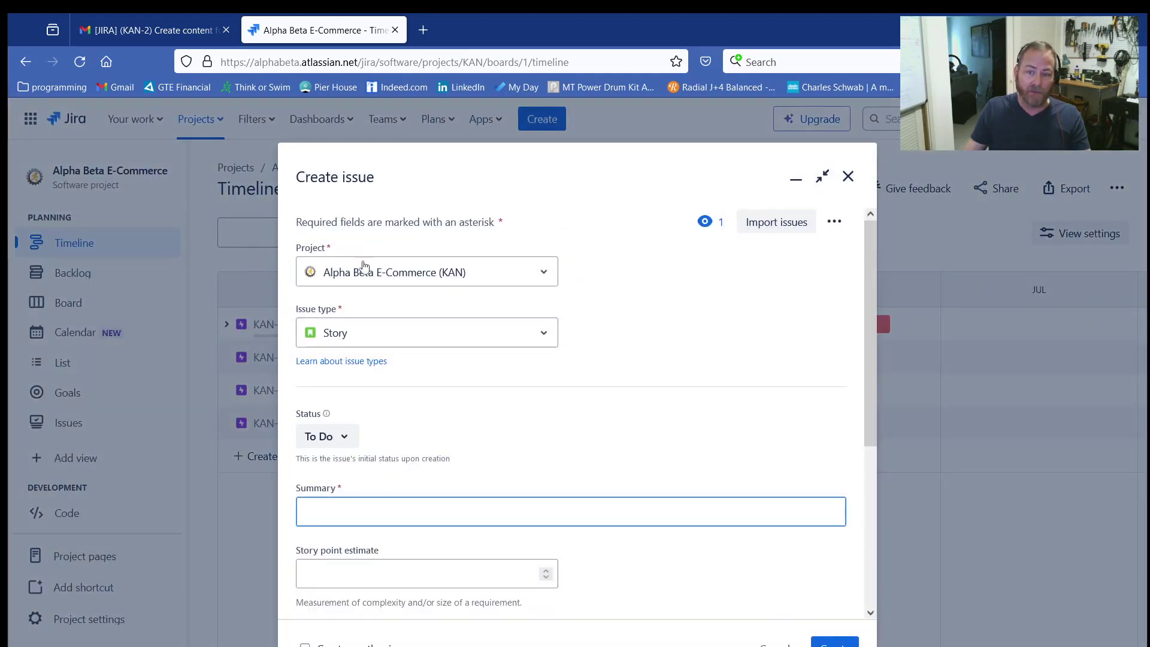
pyautogui.scroll(-5, 356, 359)
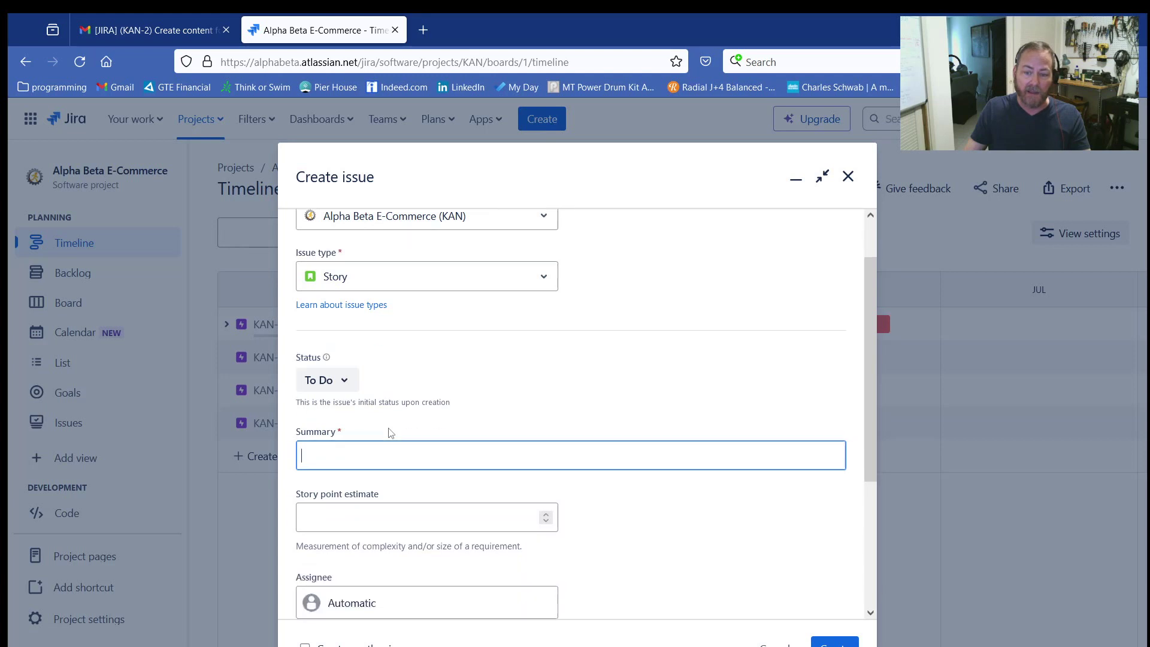
pyautogui.click(356, 487)
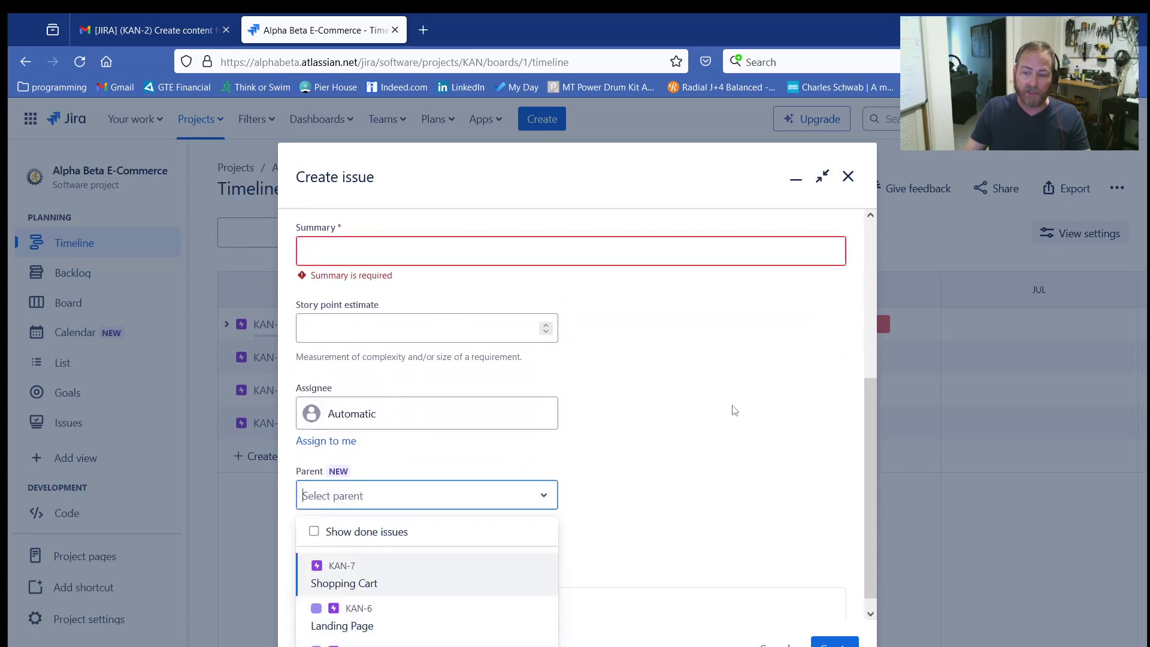
pyautogui.click(719, 479)
pyautogui.click(776, 646)
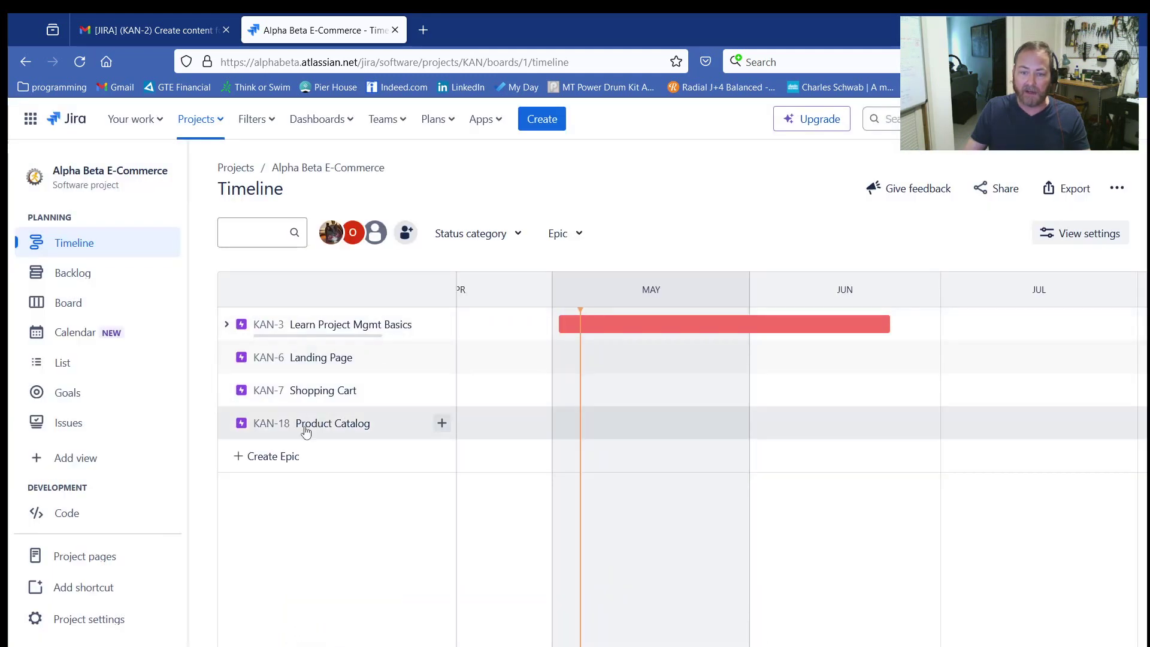
# Step: Add a child story named Display Products under the Product Catalog epic
pyautogui.click(442, 424)
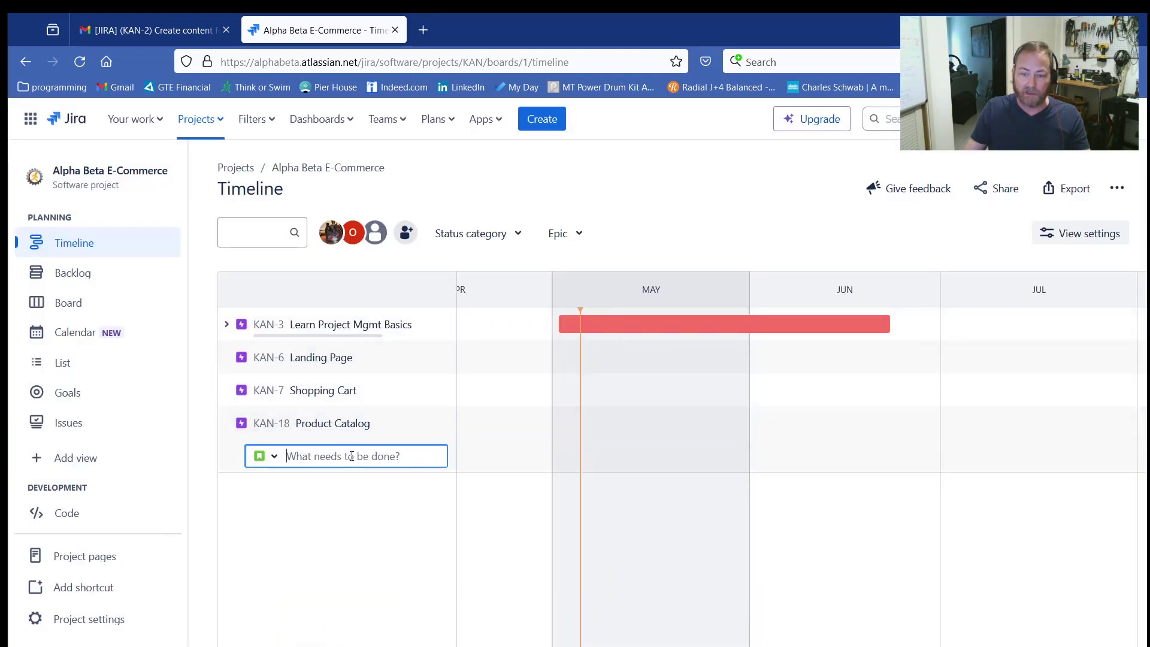
pyautogui.write('Display')
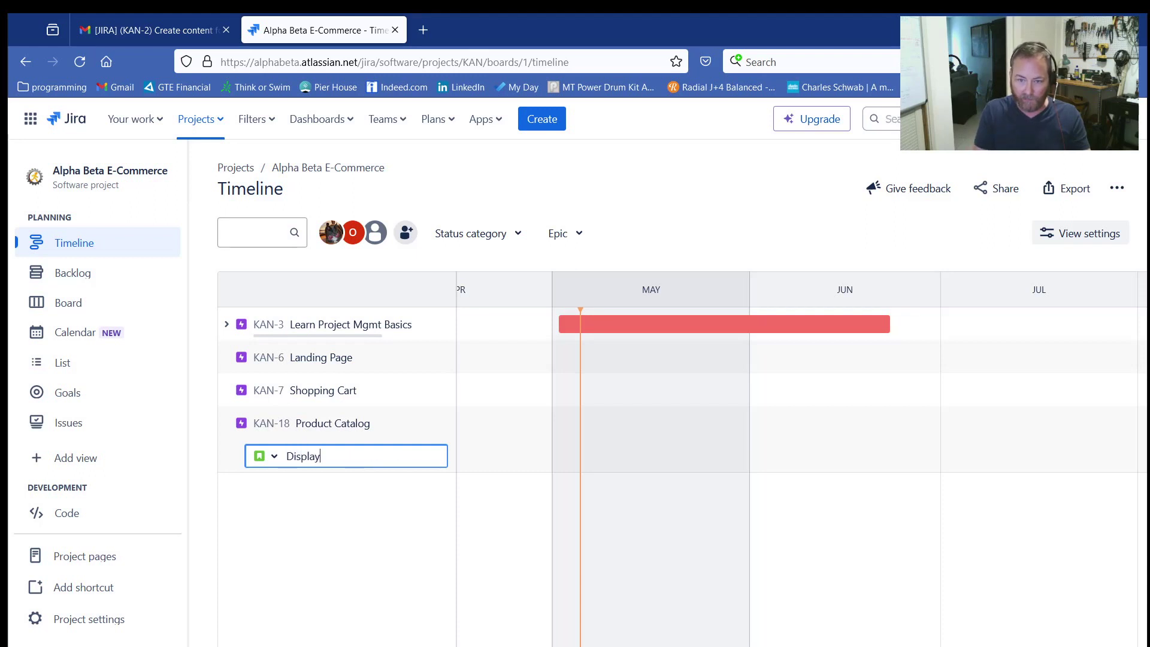
pyautogui.write(' Products')
pyautogui.press('Return')
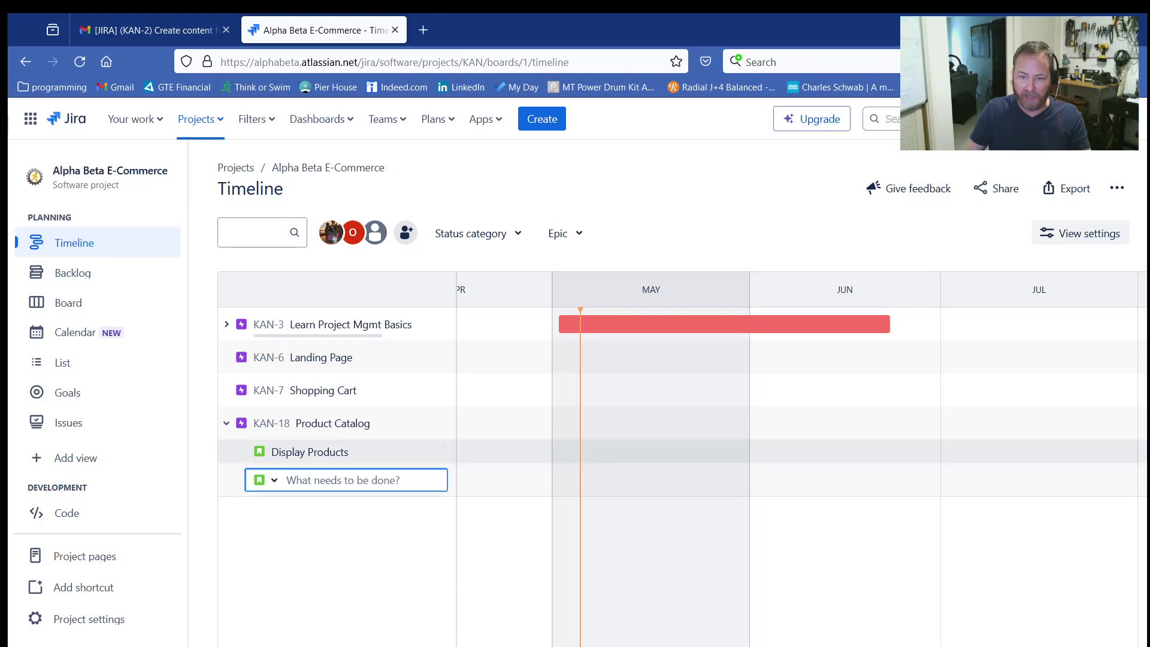
# Step: Add a second child story named Product Search Bar under the Product Catalog epic
pyautogui.click(436, 420)
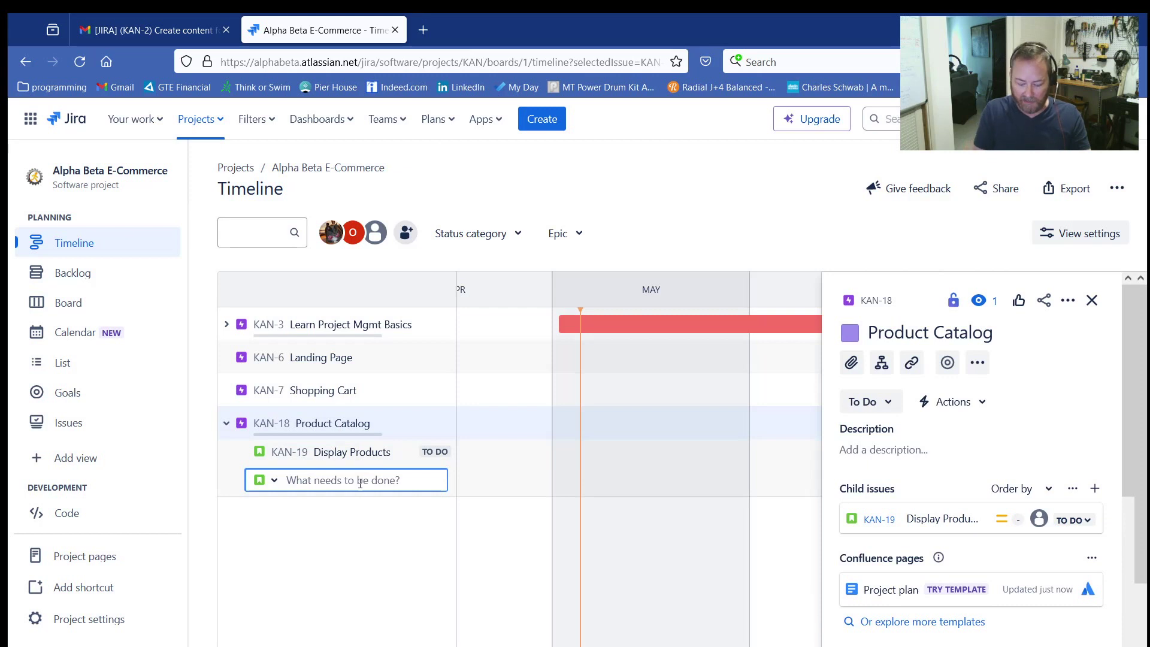
pyautogui.write('Sear')
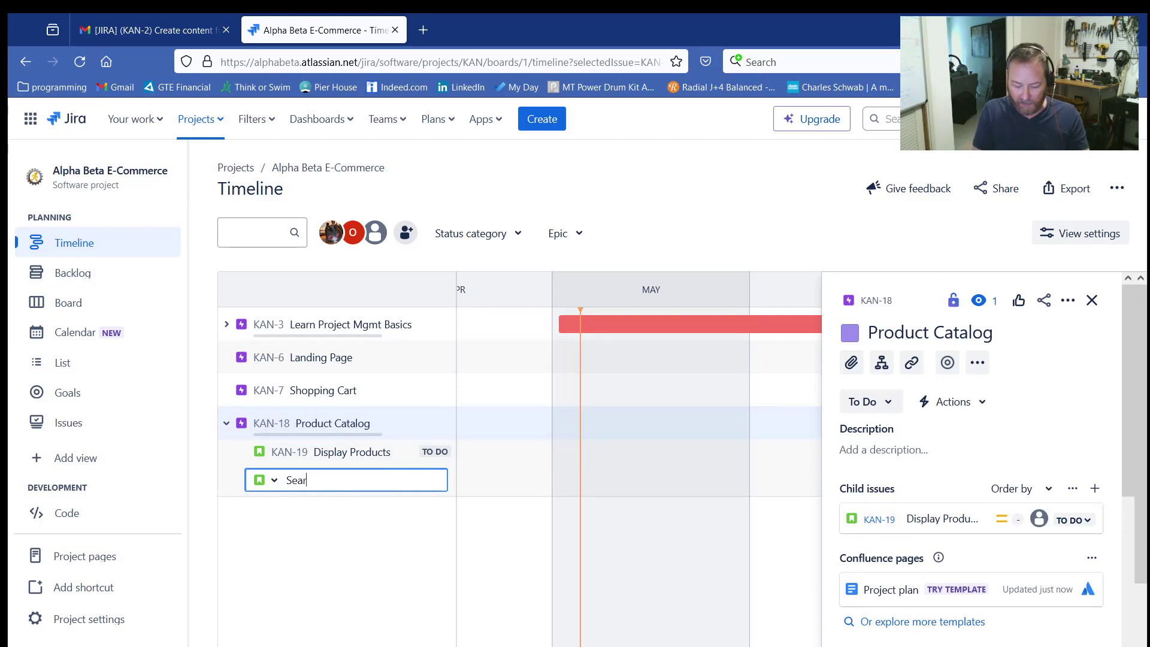
pyautogui.press('BackSpace')
pyautogui.press('BackSpace')
pyautogui.press('BackSpace')
pyautogui.write('product')
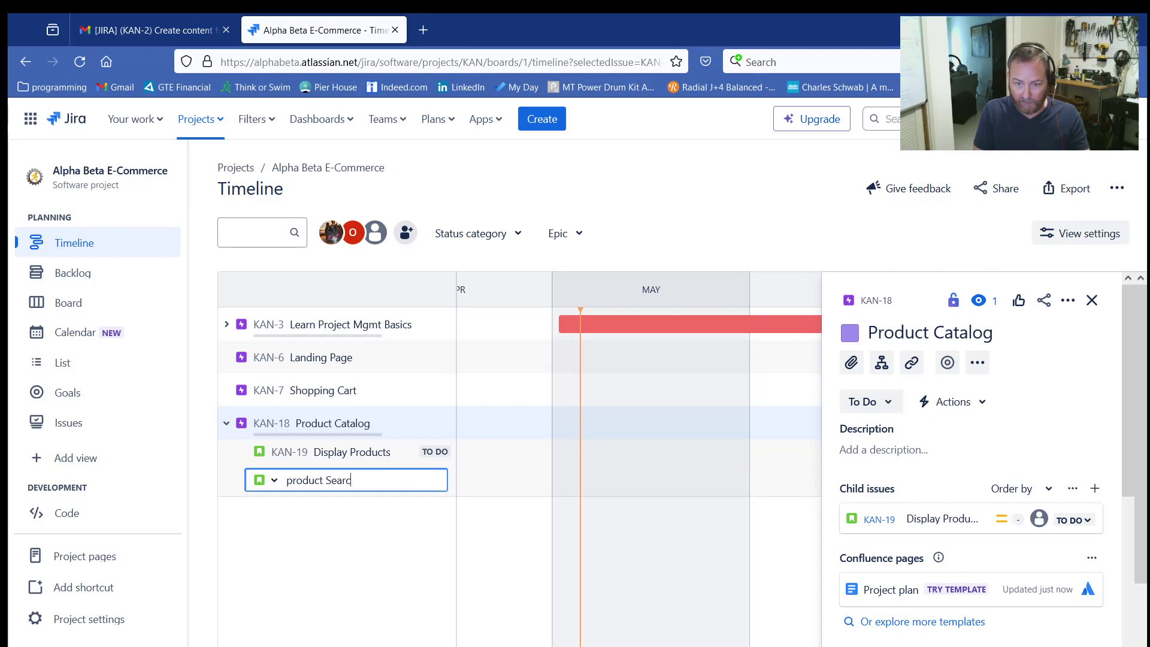
pyautogui.write(' Search Bar')
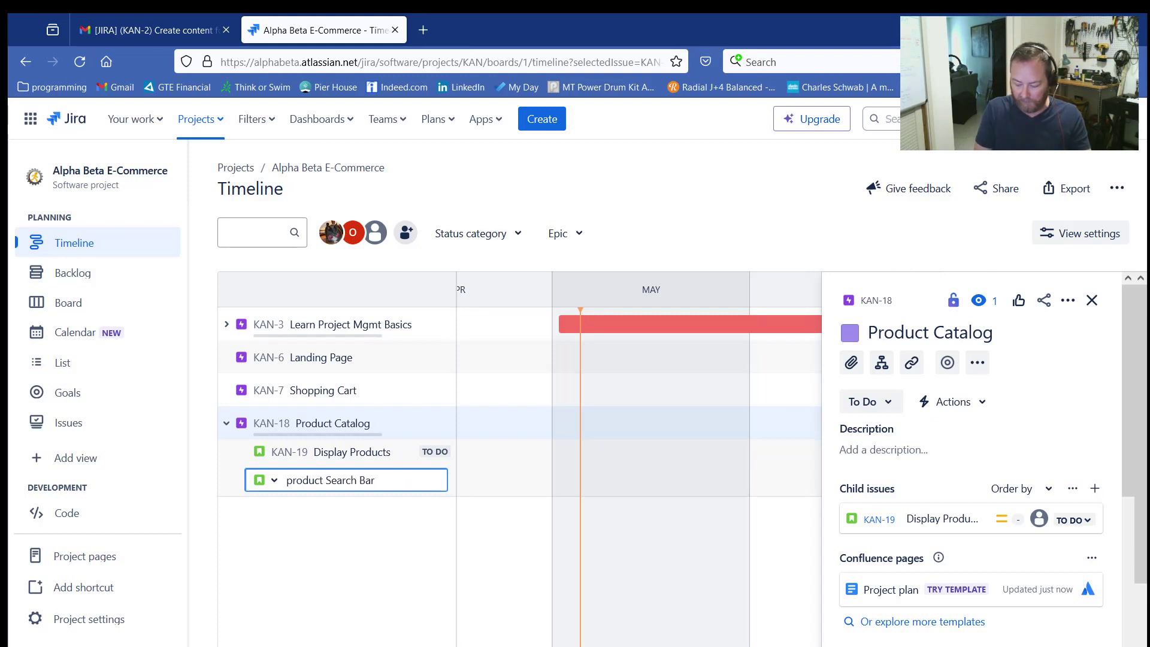
pyautogui.press('Home')
pyautogui.press('Delete')
pyautogui.write('P')
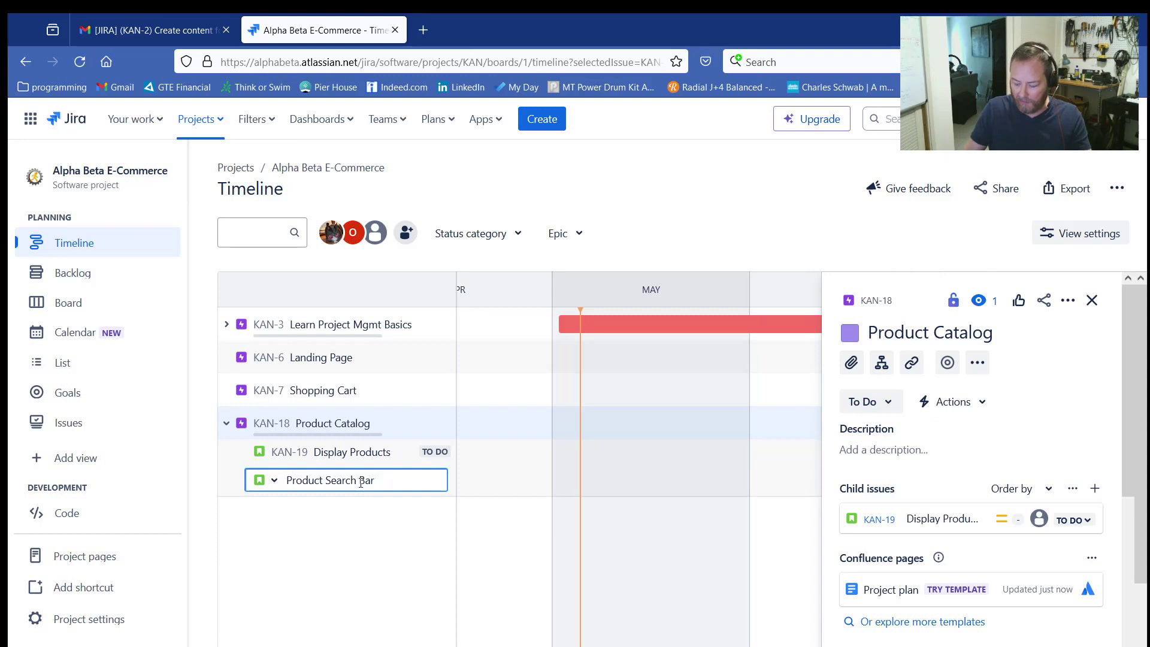
pyautogui.press('Return')
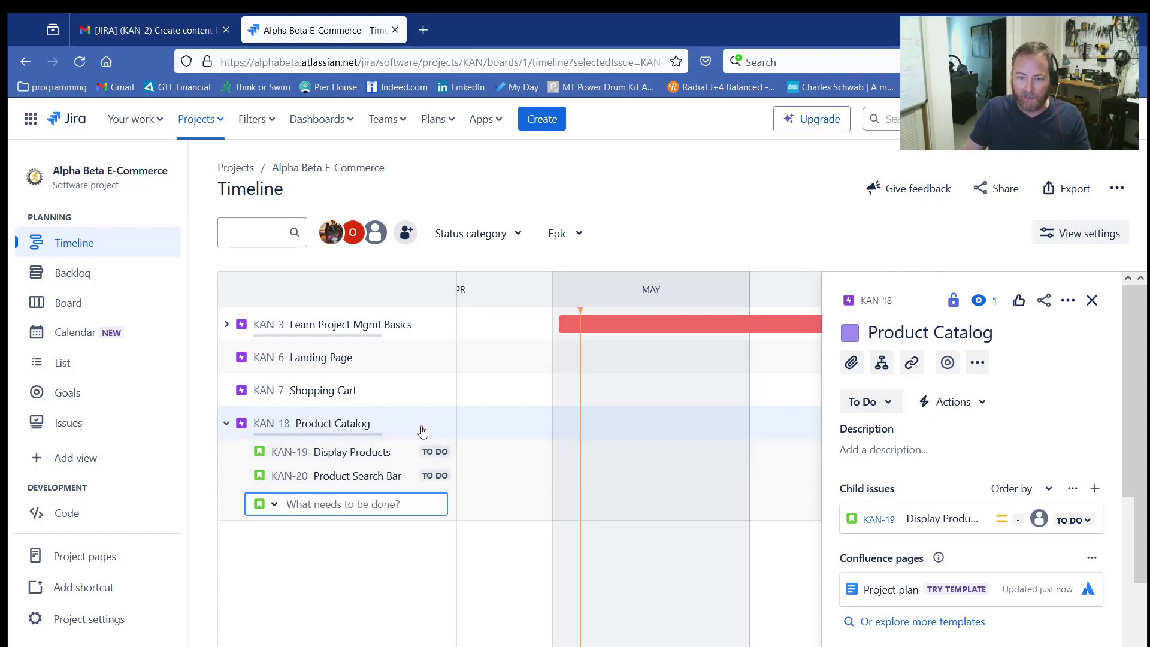
pyautogui.press('Escape')
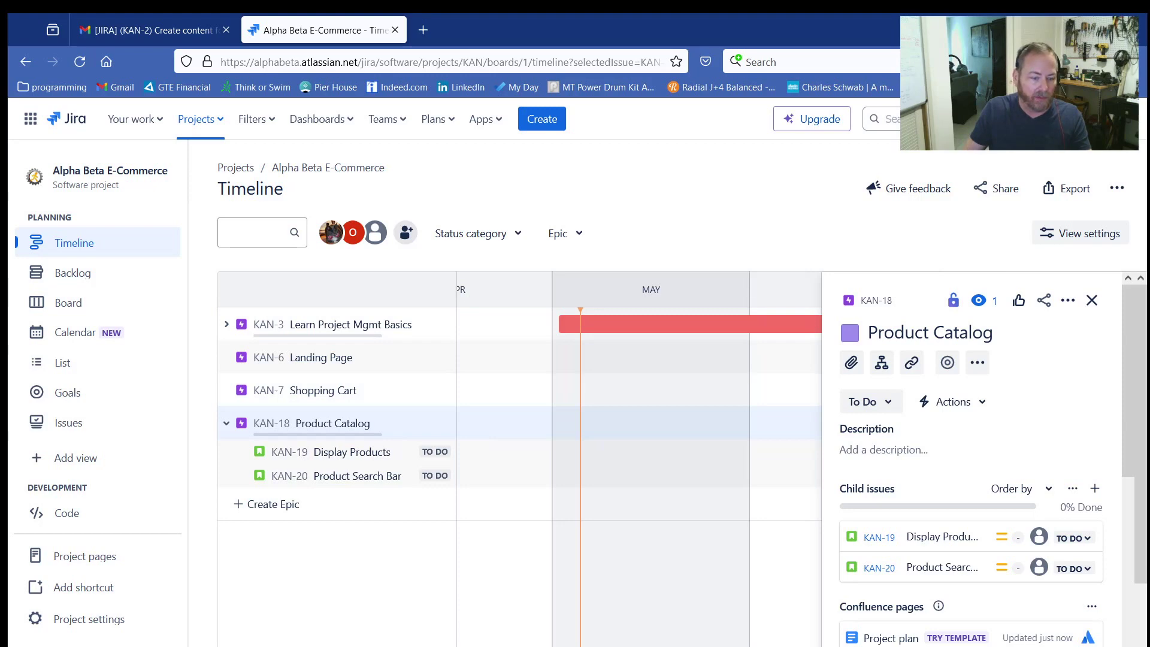
# Step: Add a child story named Product Select / Configure under the Product Catalog epic
pyautogui.hotkey('alt', 'Tab')
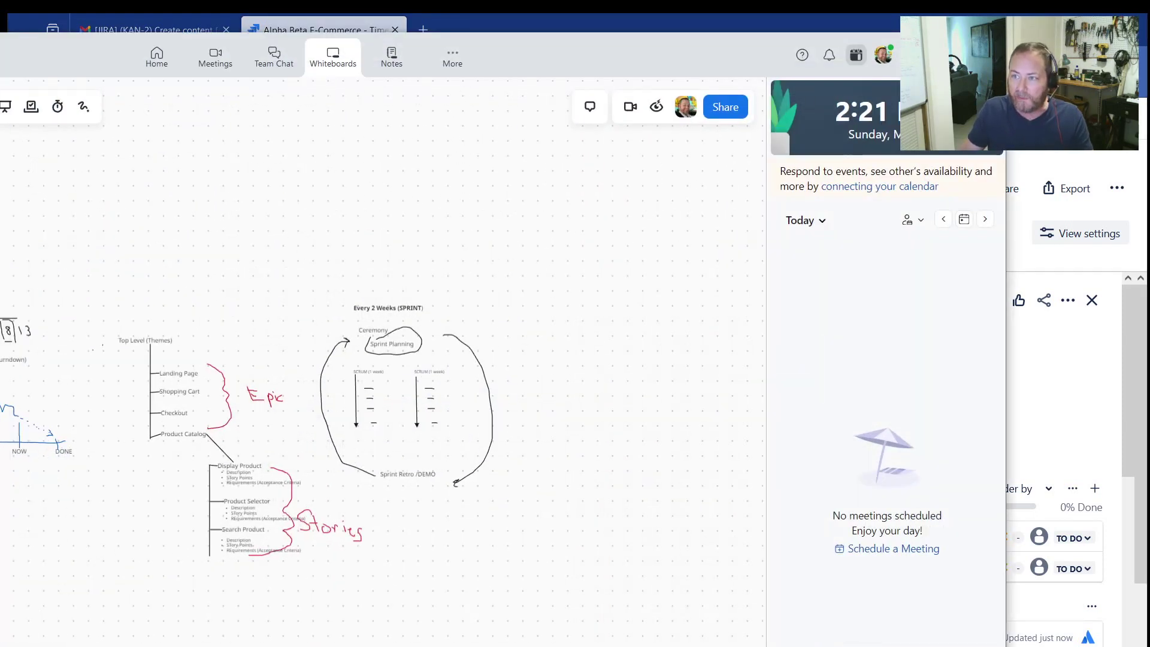
pyautogui.hotkey('alt', 'Tab')
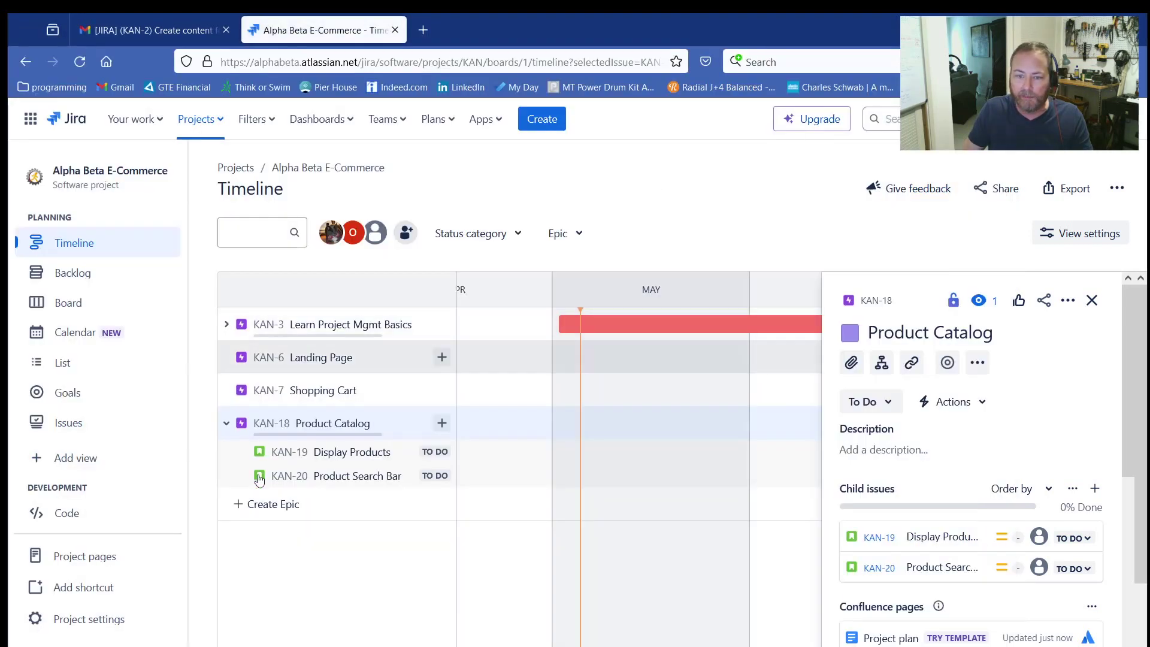
pyautogui.click(437, 423)
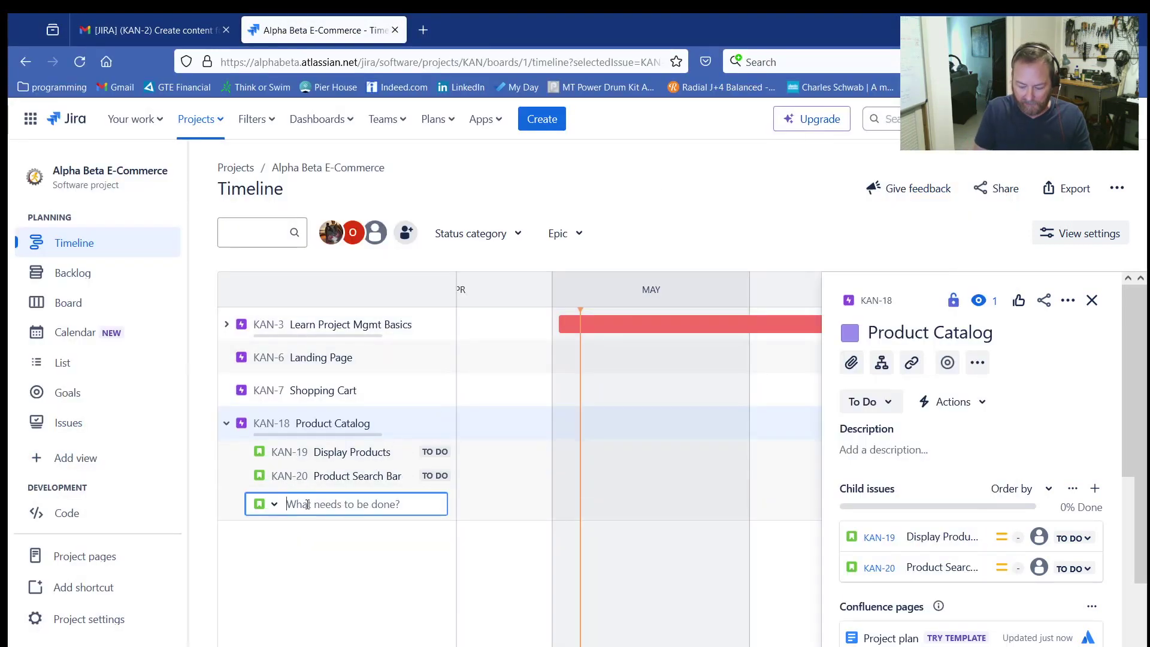
pyautogui.write('Product Select / Co')
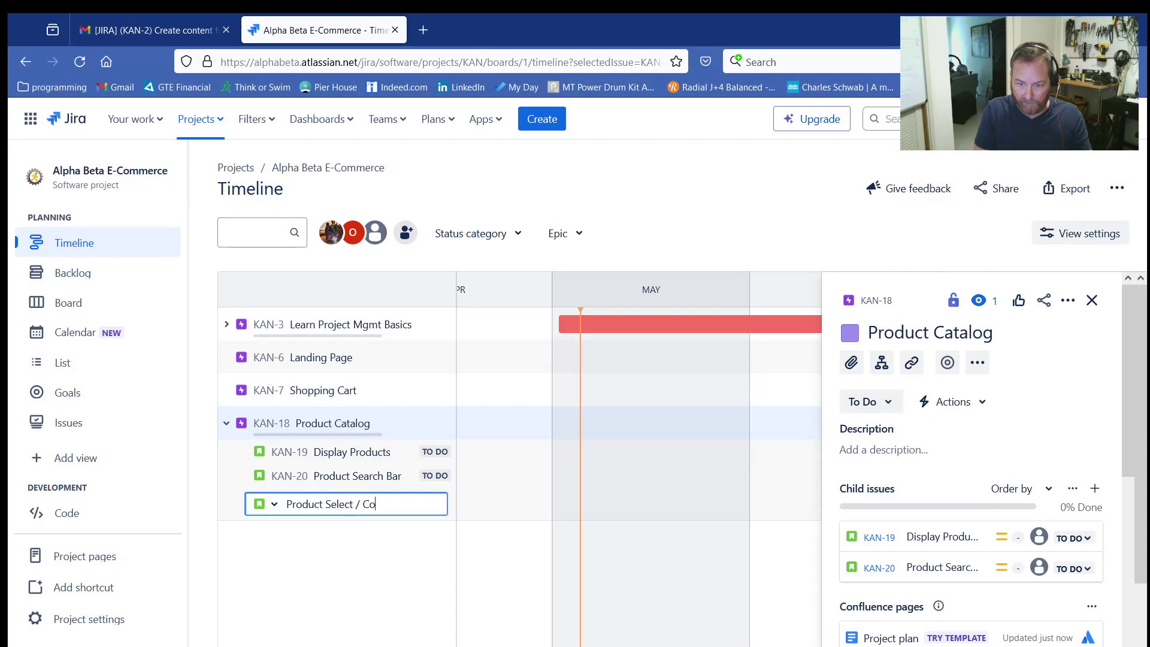
pyautogui.write('nfigure')
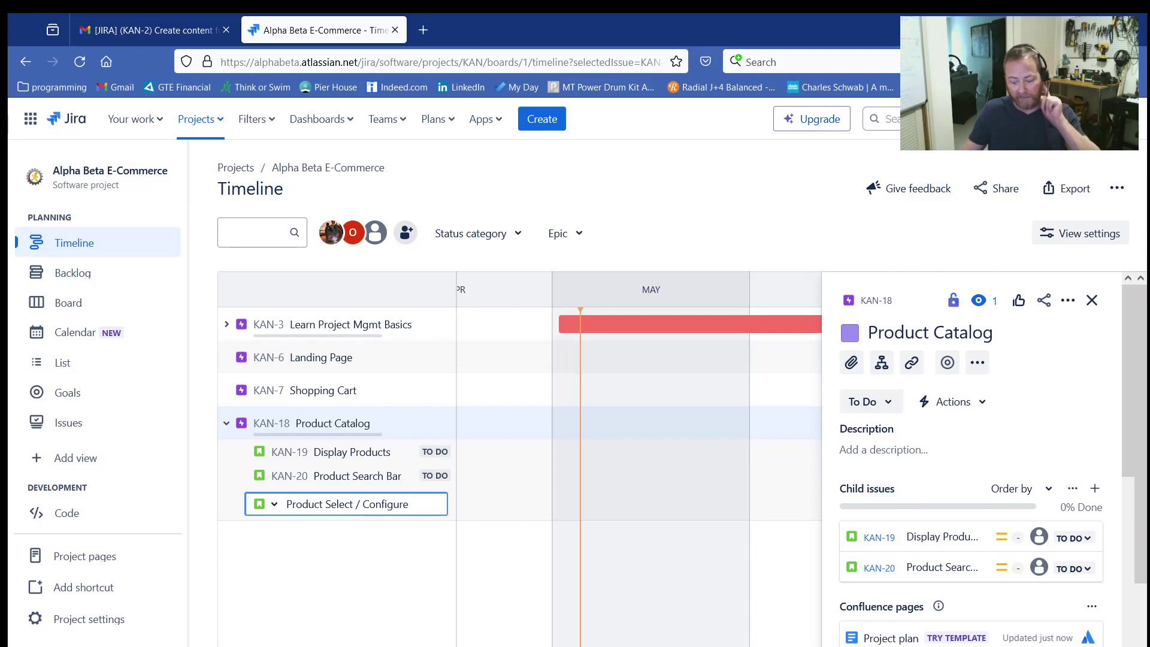
pyautogui.press('Return')
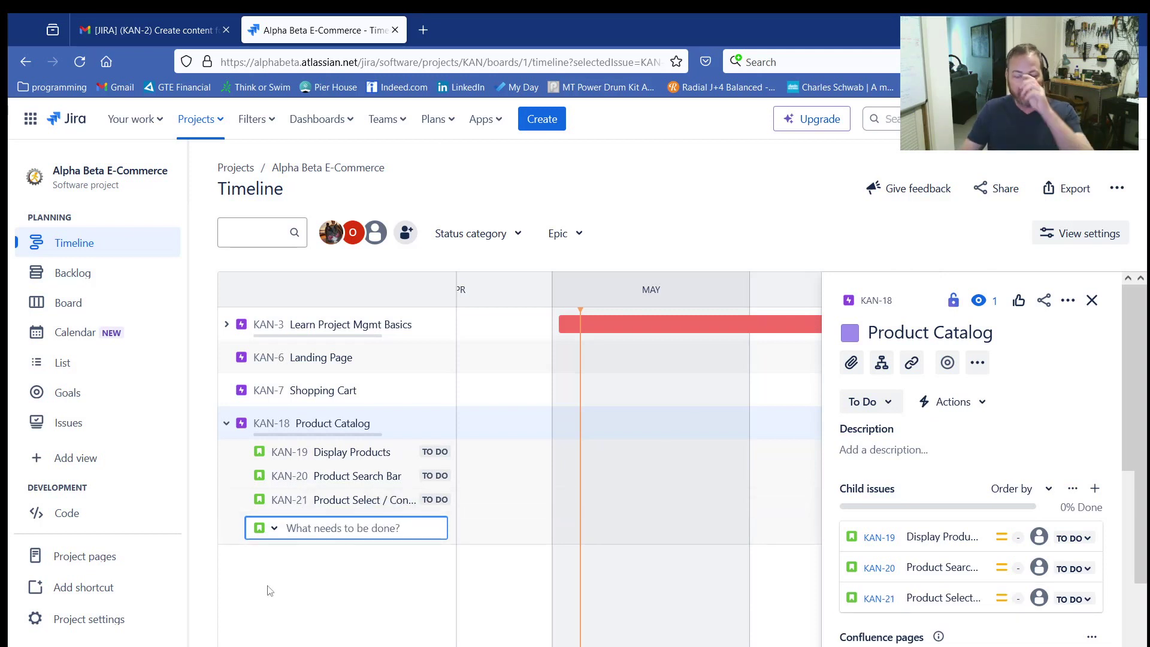
# Step: Dismiss the empty child-issue row under Product Catalog and close the epic's details panel
pyautogui.click(226, 423)
pyautogui.click(226, 423)
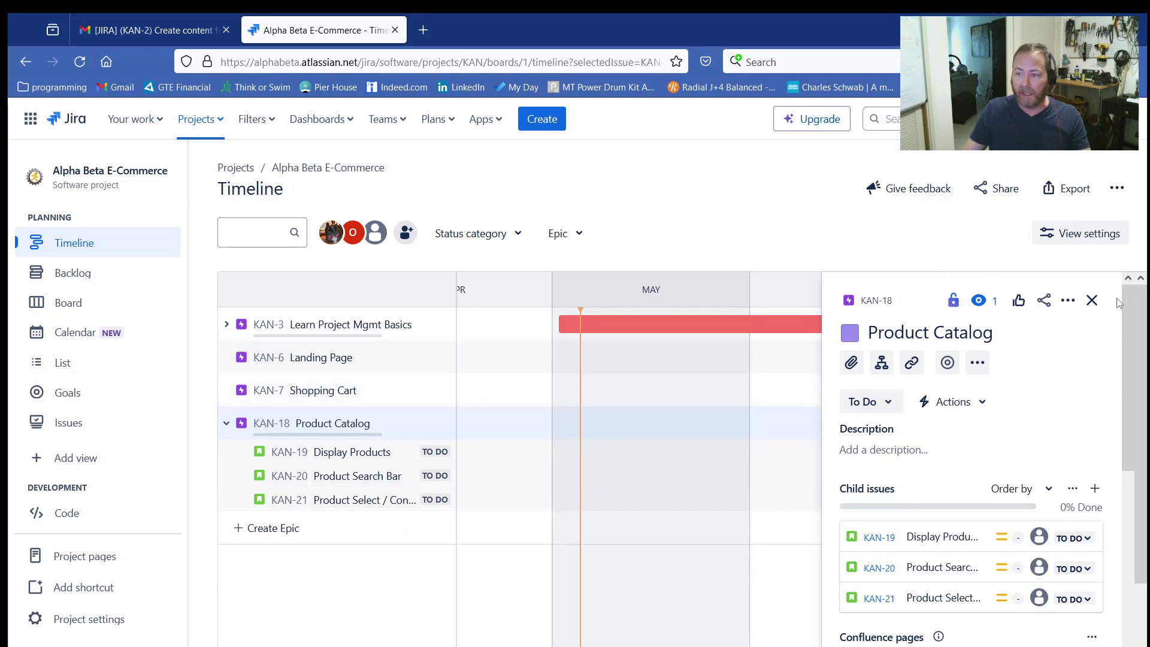
pyautogui.click(1092, 300)
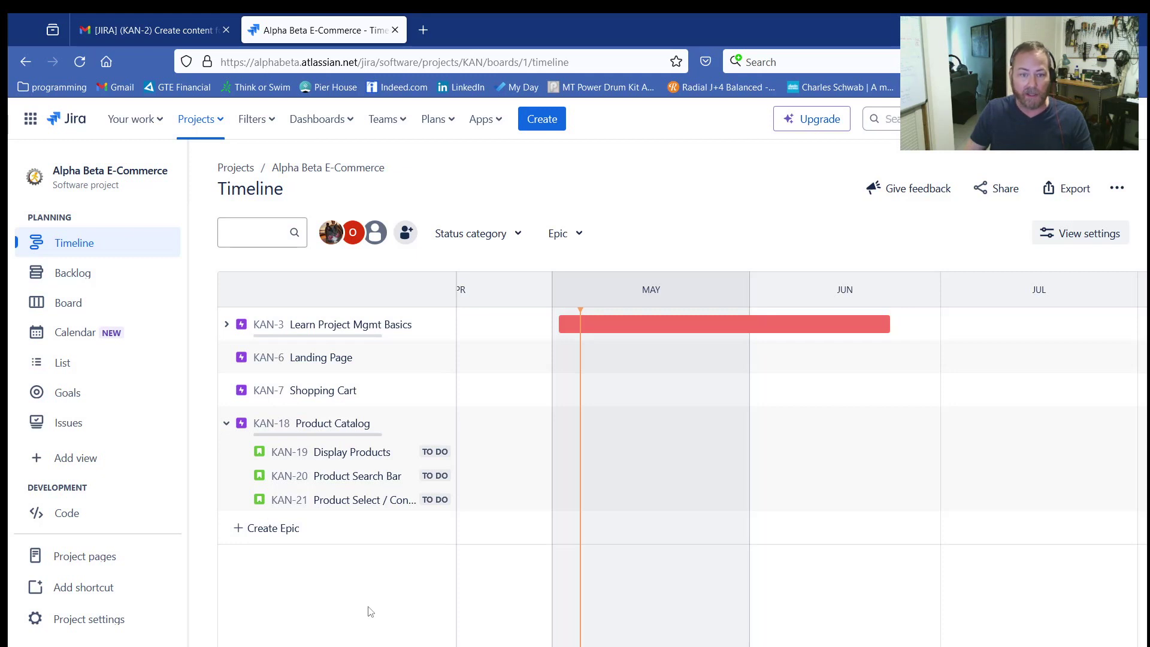
# Step: In the backlog, move the Display Products and Product Search Bar stories up into the Board section
pyautogui.click(70, 274)
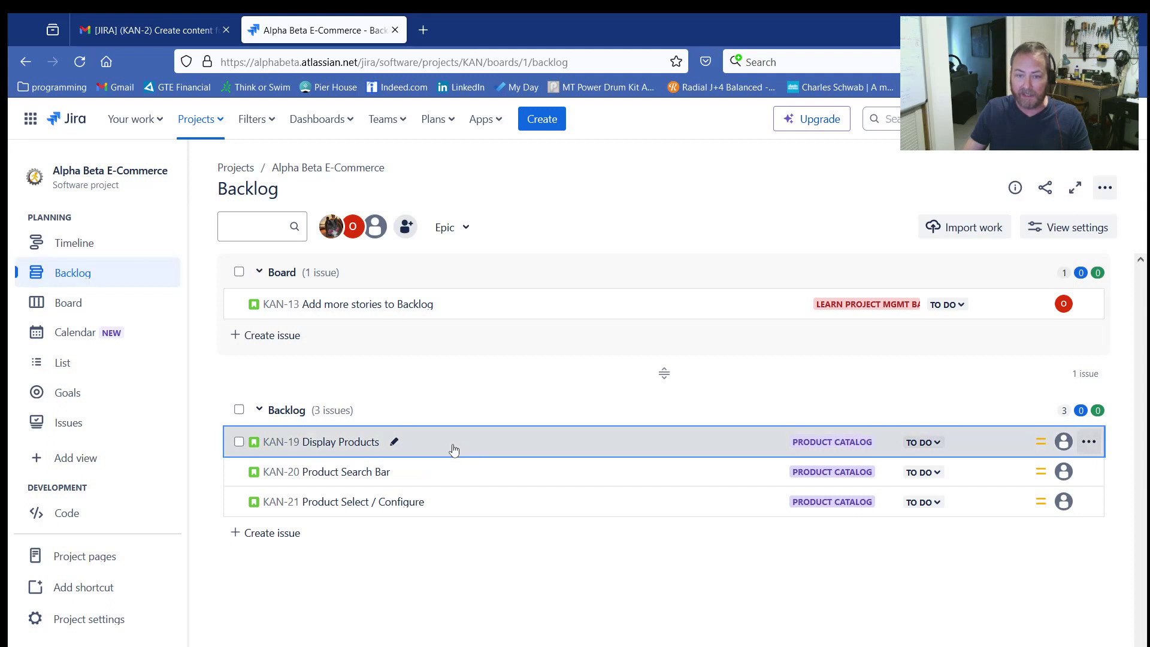
pyautogui.moveTo(453, 449); pyautogui.dragTo(453, 312)
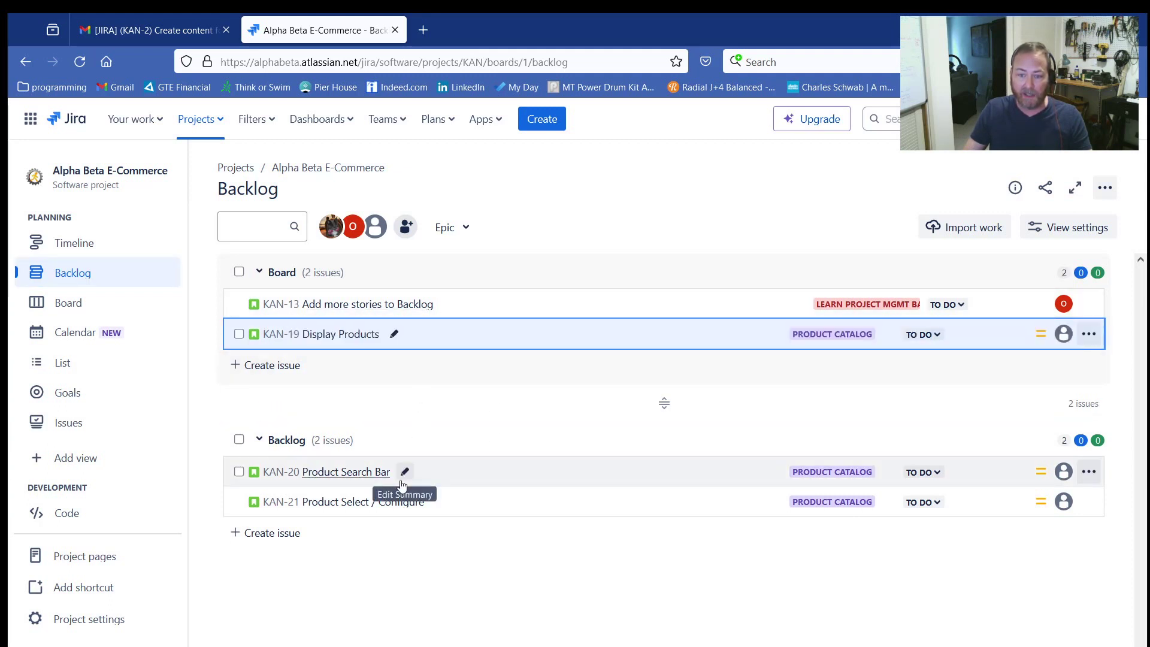
pyautogui.moveTo(446, 482); pyautogui.dragTo(427, 349)
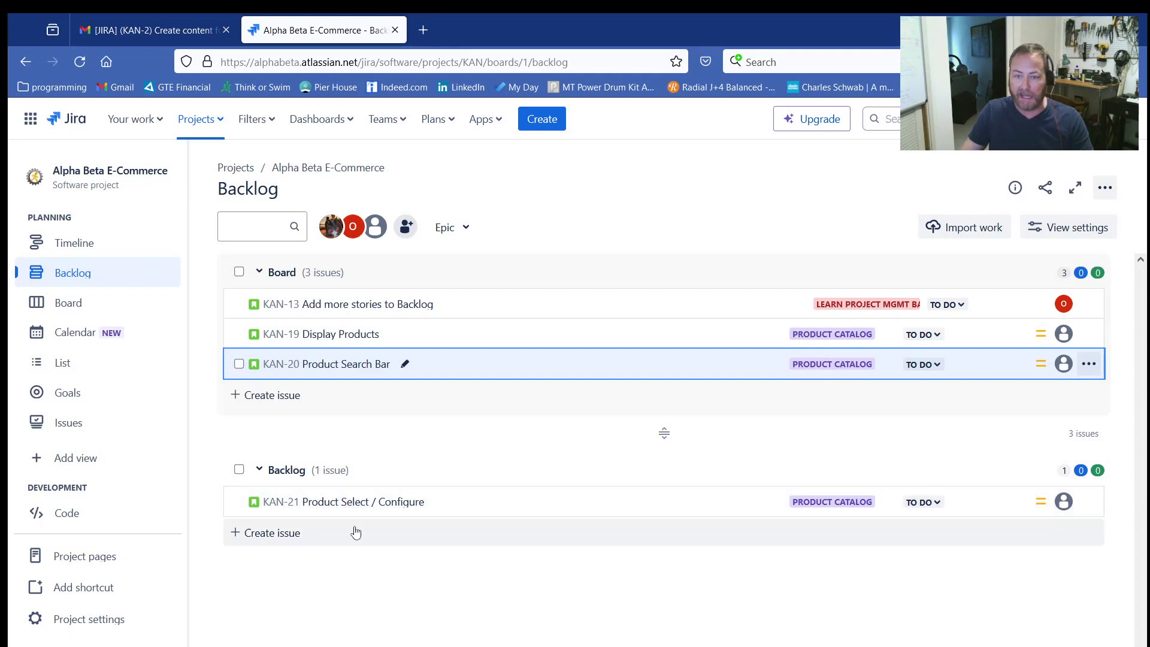
# Step: On the Kanban board, move the Add more stories to Backlog story from To Do to In Progress
pyautogui.click(60, 303)
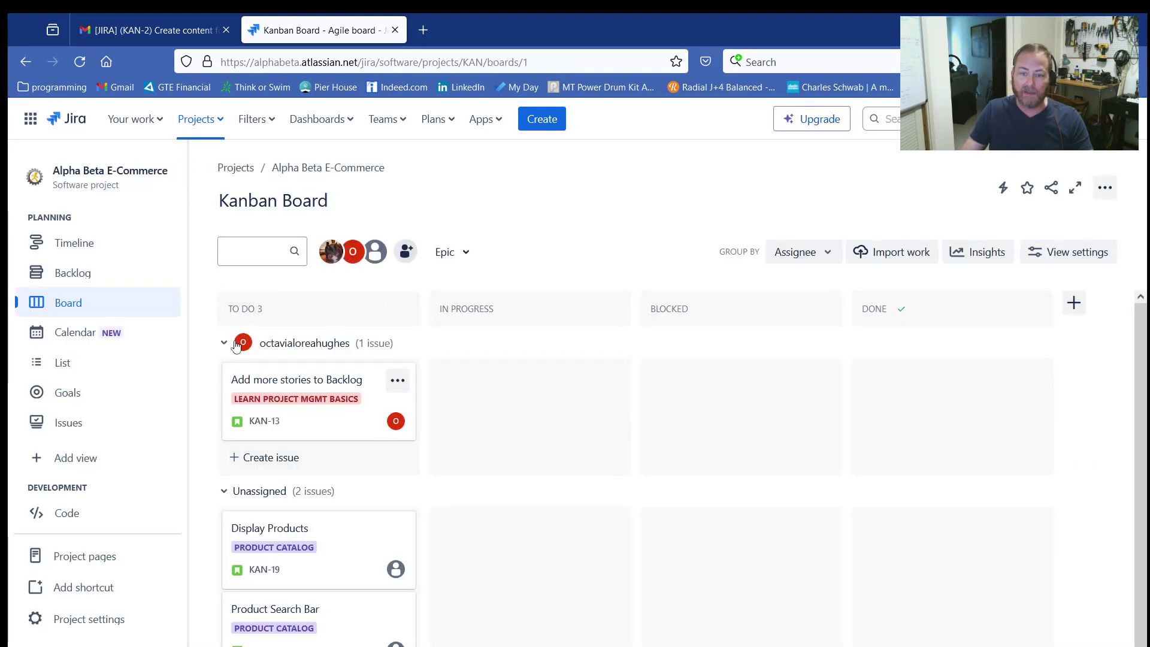
pyautogui.click(224, 344)
pyautogui.click(223, 375)
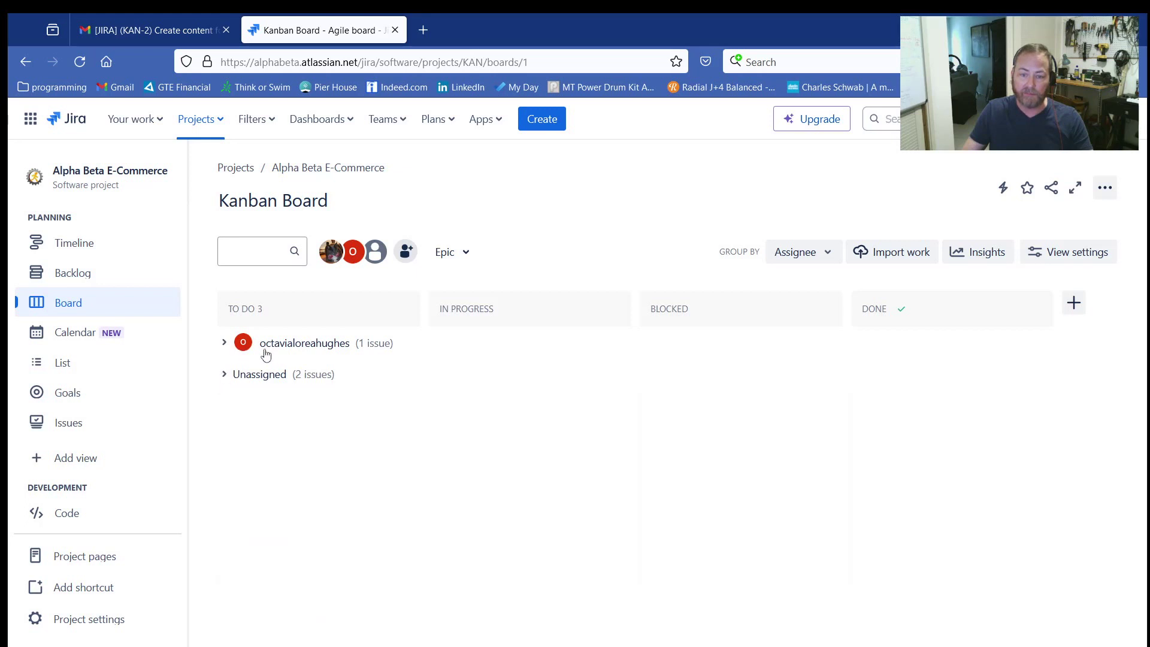
pyautogui.click(223, 344)
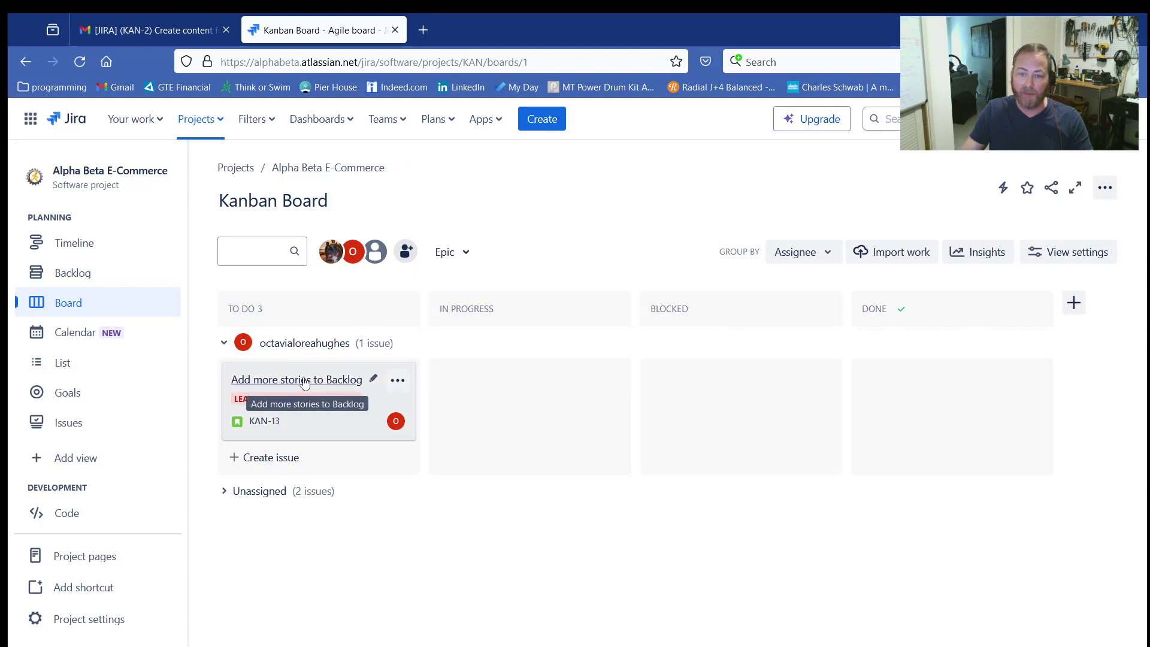
pyautogui.moveTo(304, 384); pyautogui.dragTo(457, 381)
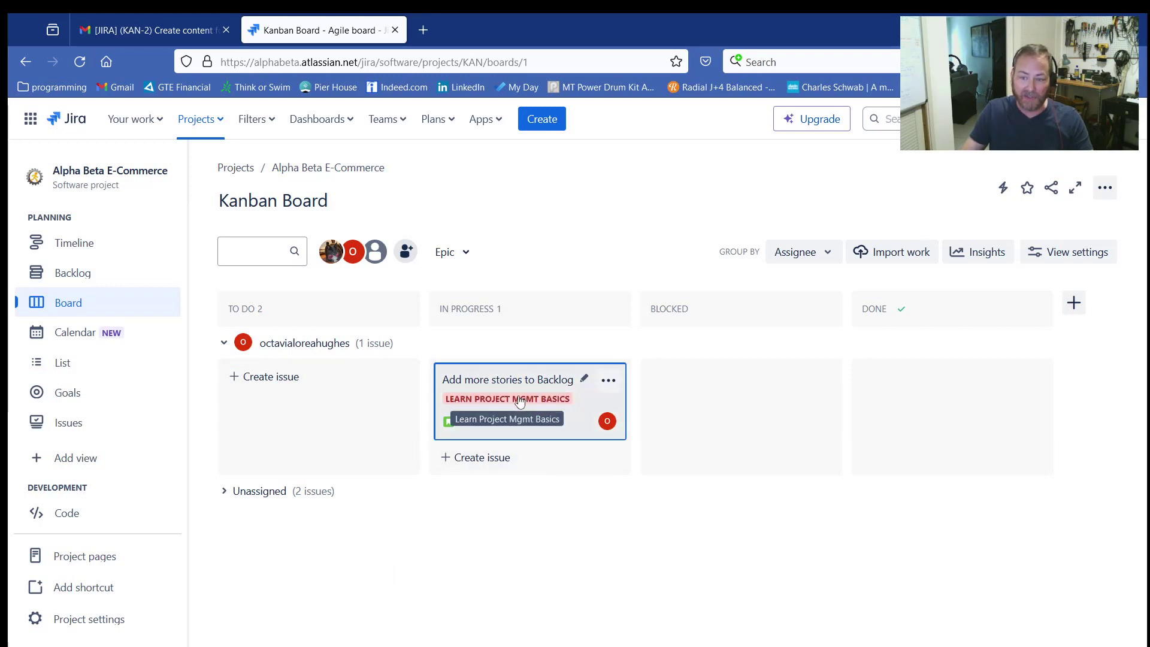
# Step: Assign the unassigned Display Products and Product Search Bar stories to yourself
pyautogui.click(222, 498)
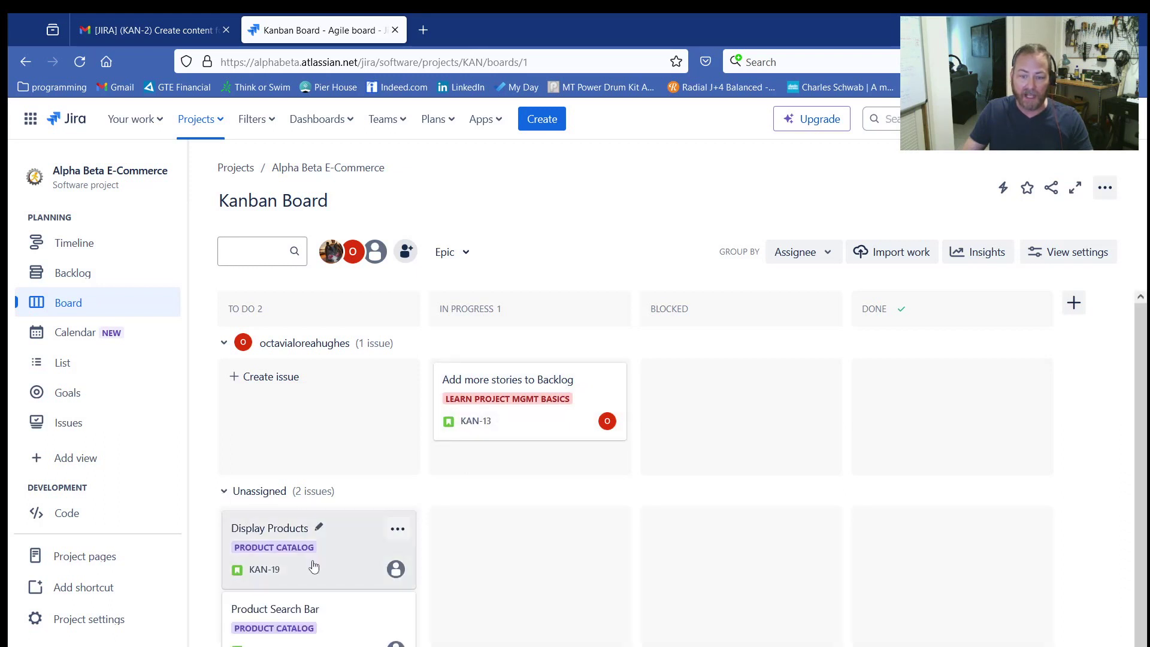
pyautogui.click(395, 563)
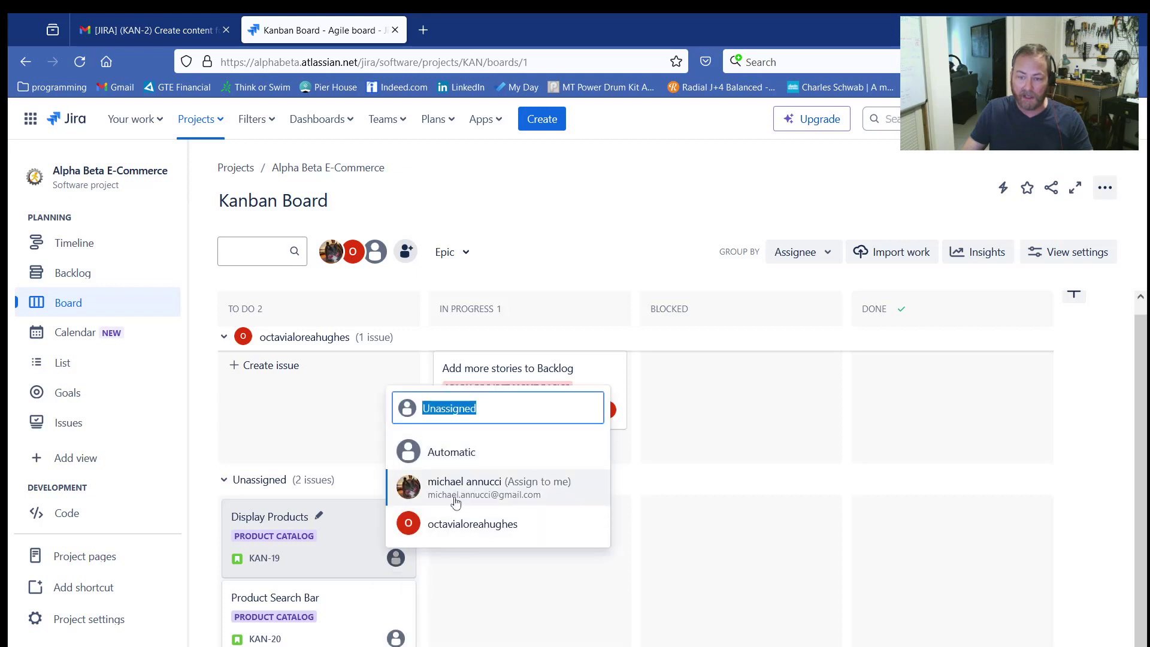
pyautogui.click(431, 482)
pyautogui.click(395, 646)
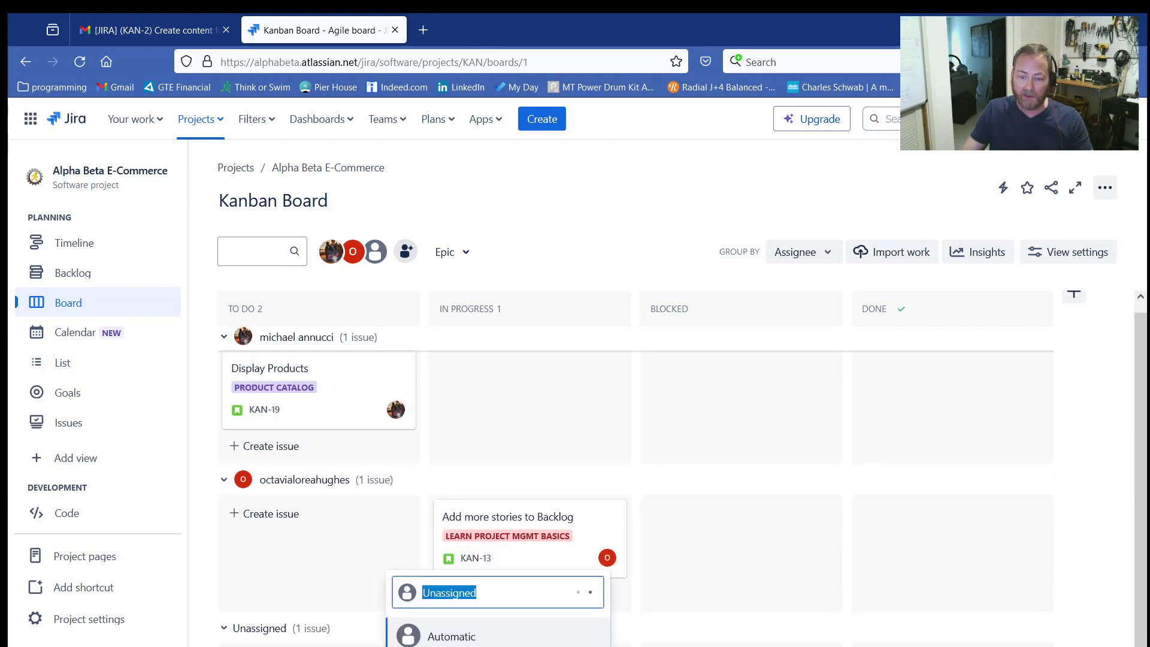
pyautogui.click(447, 642)
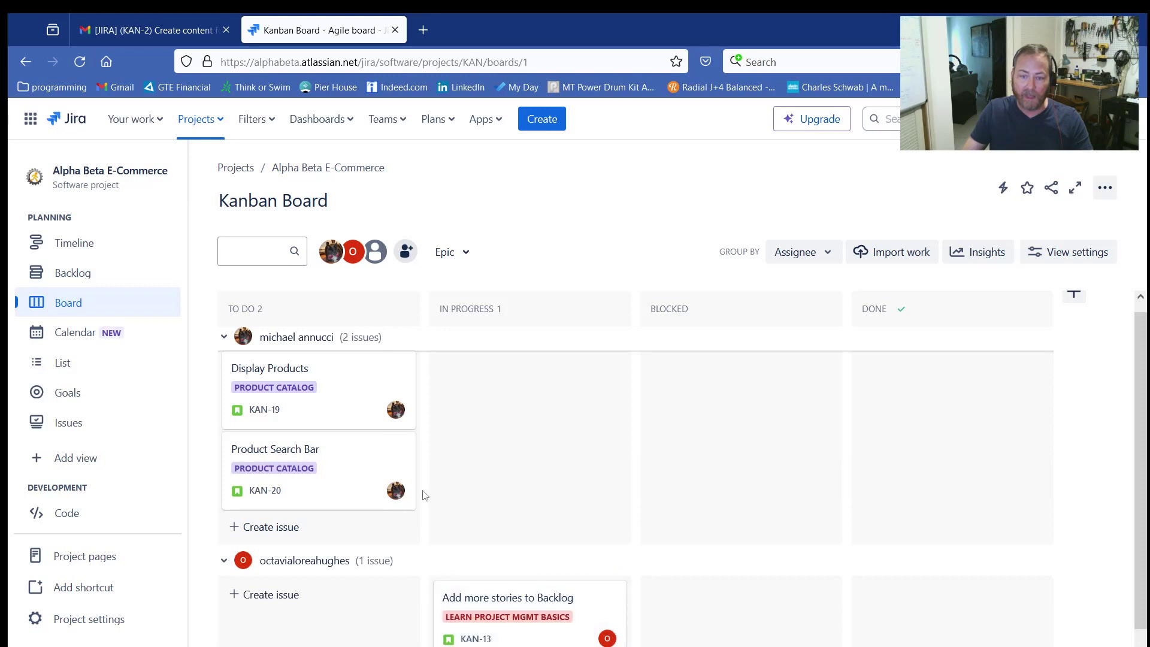
# Step: Move your Display Products story from To Do to In Progress on the Kanban board
pyautogui.click(223, 341)
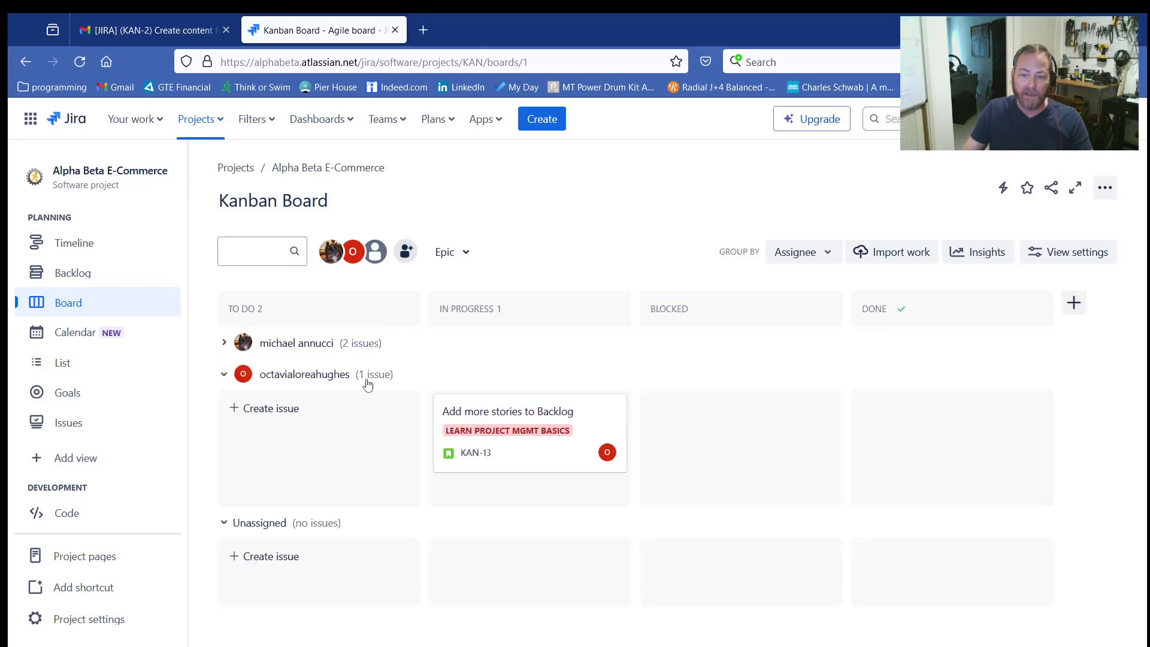
pyautogui.click(224, 343)
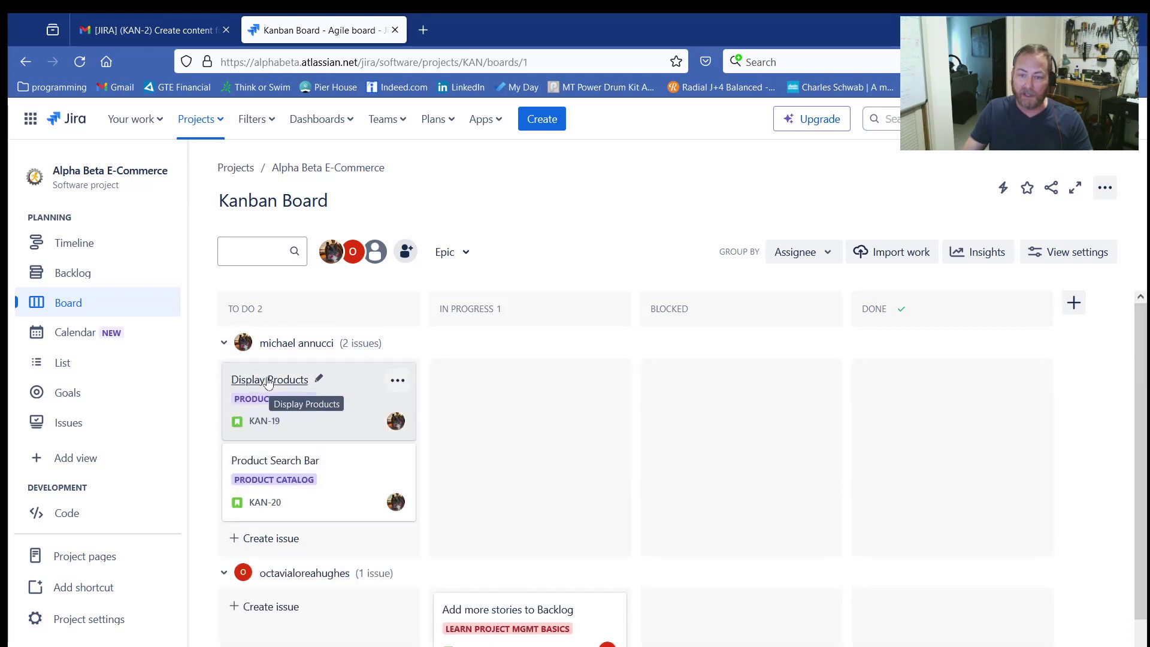
pyautogui.moveTo(268, 384); pyautogui.dragTo(444, 374)
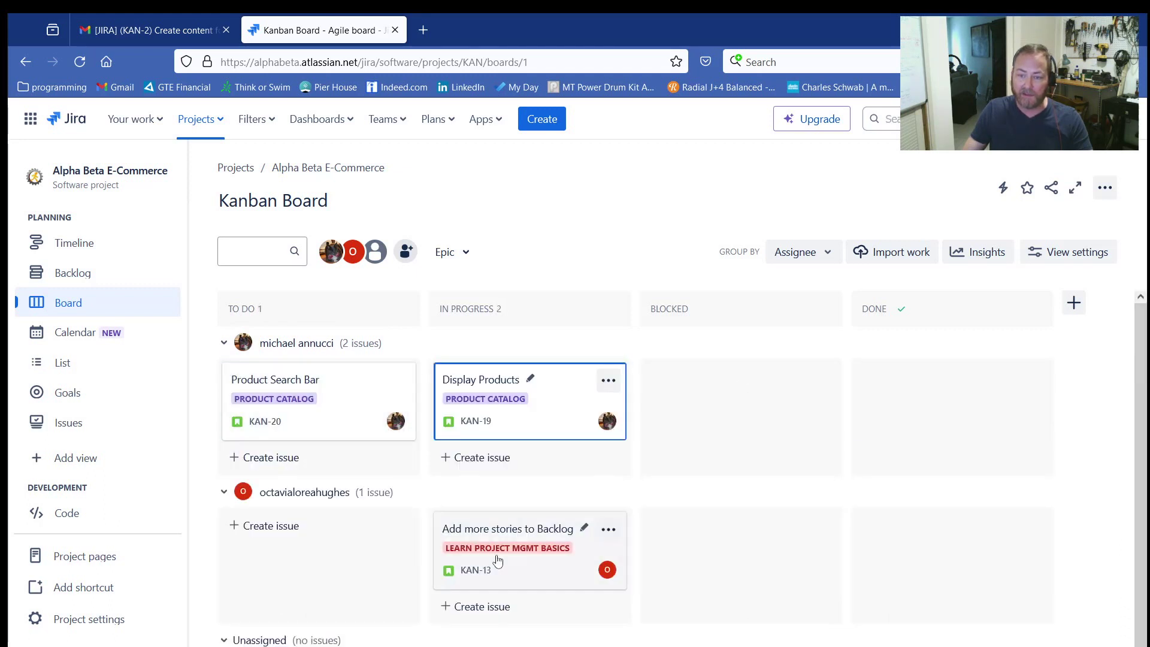